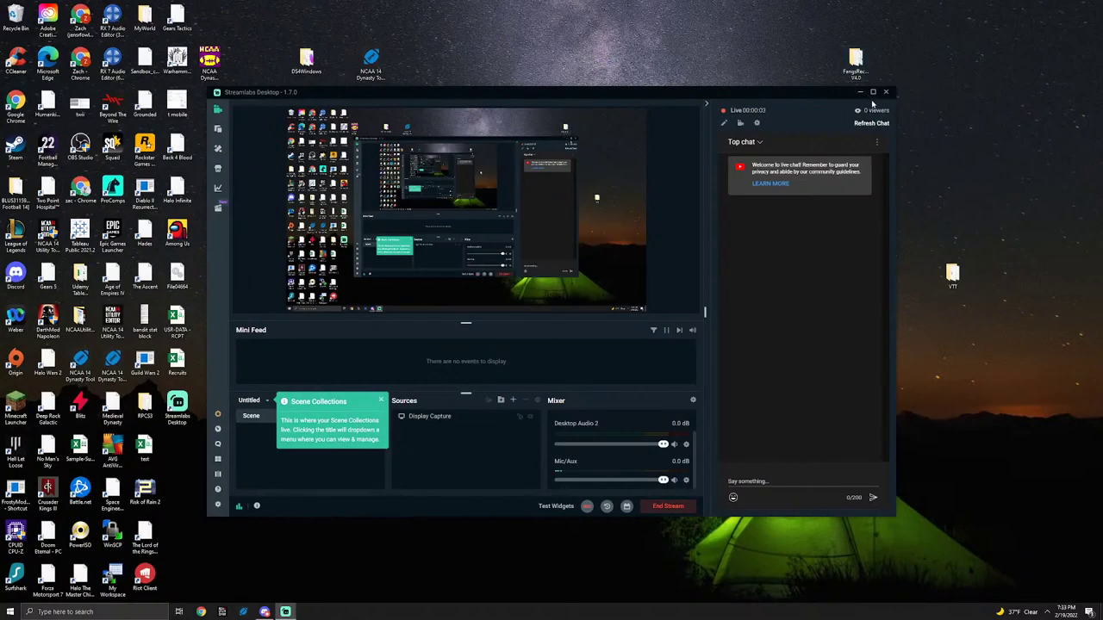
Minimize the live-streaming Streamlabs Desktop window to reveal the desktop.
click(860, 92)
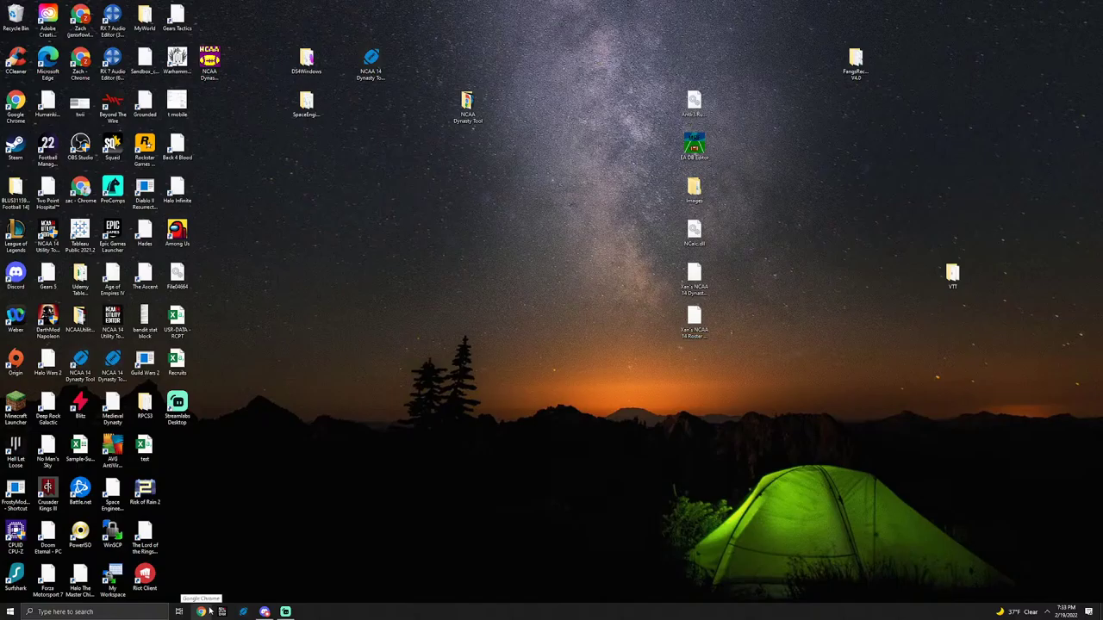
Go to Roll20 in Chrome and open the 'dave sucks' campaign details page.
click(204, 612)
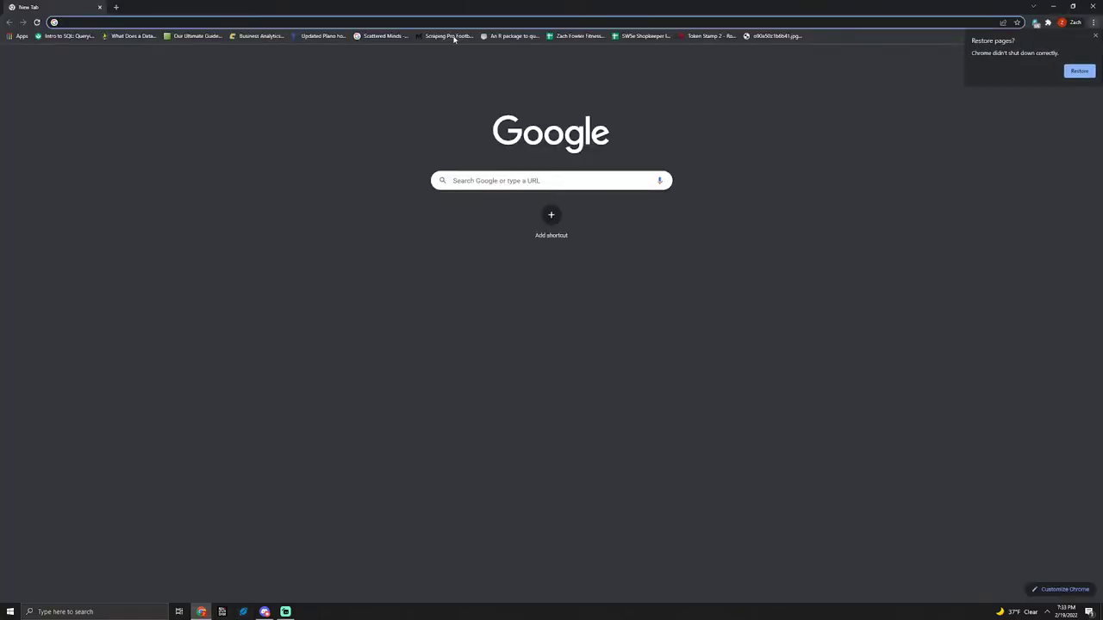
text(reddit.comrol)
key(Return)
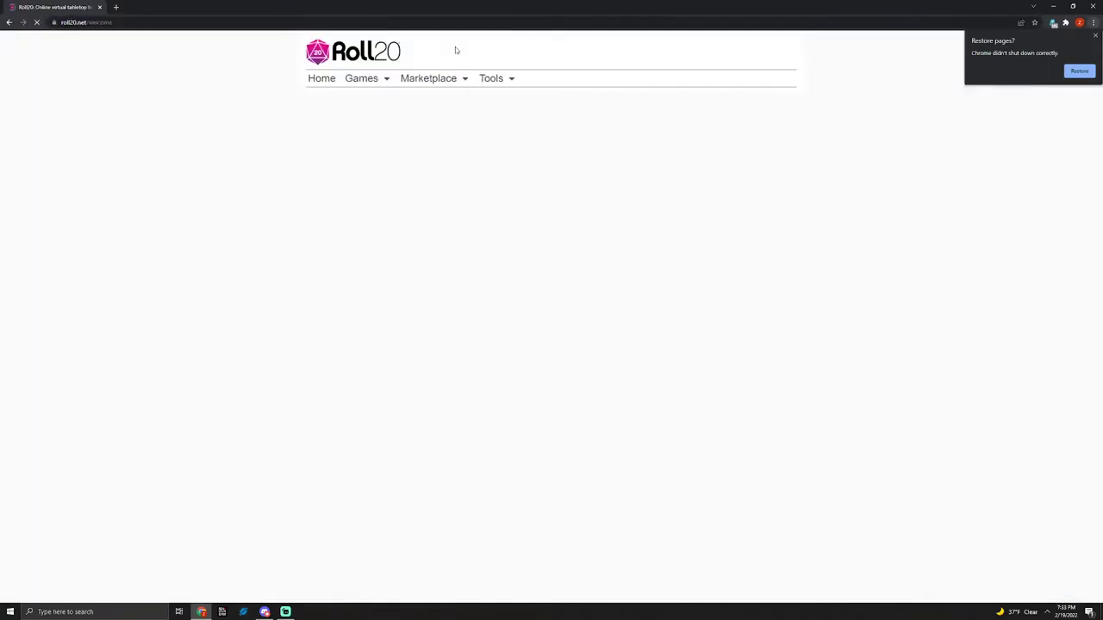
click(422, 222)
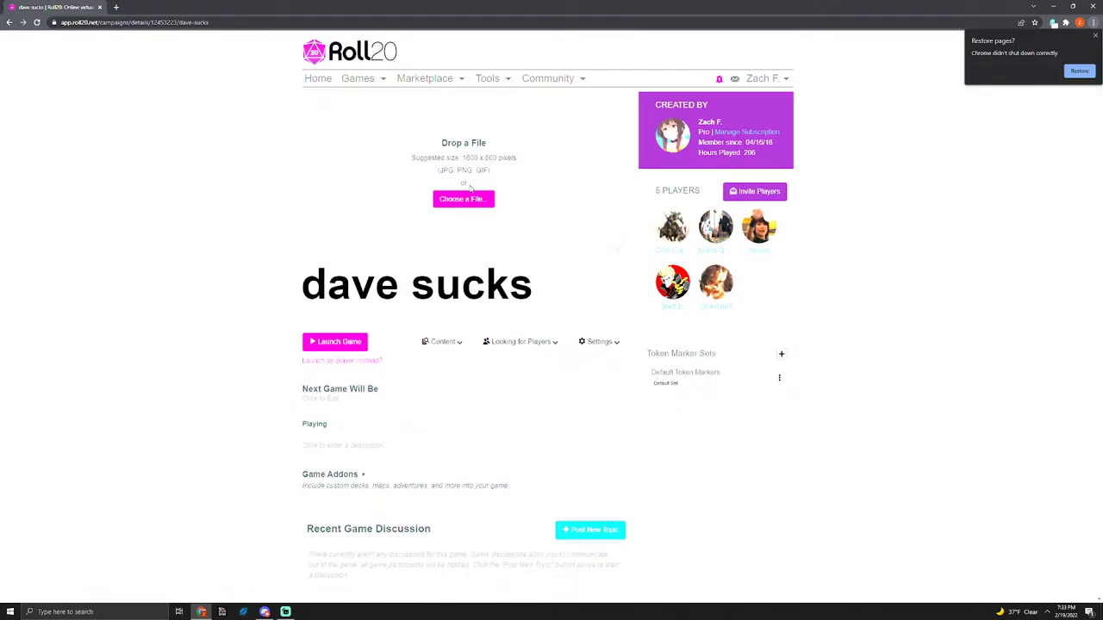
Cancel the campaign image file picker and launch the 'dave sucks' game.
click(462, 199)
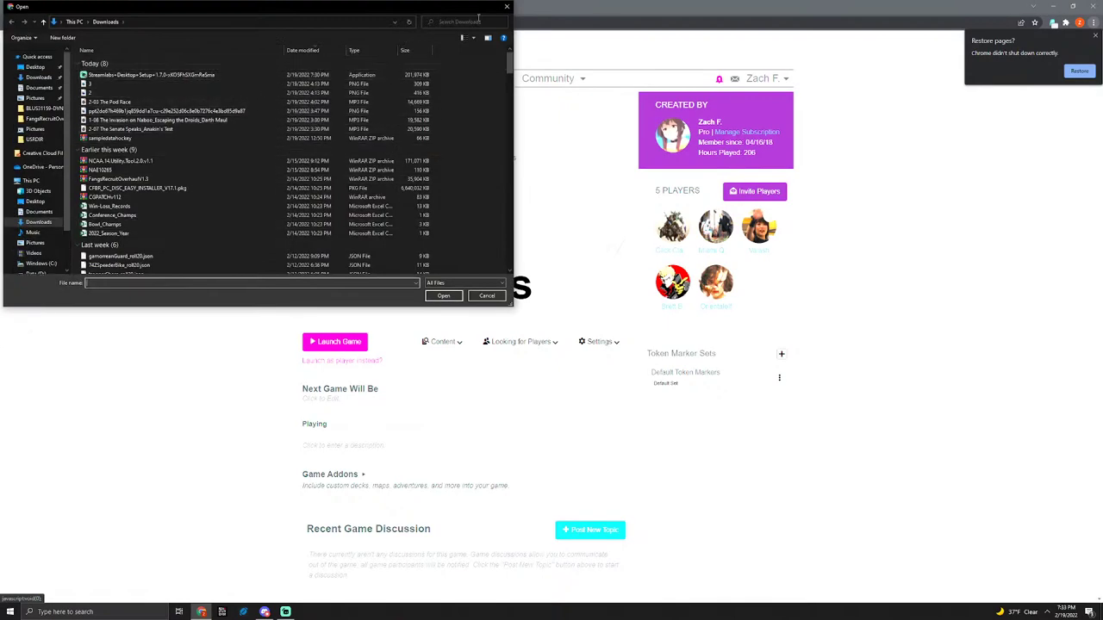
click(507, 7)
click(334, 341)
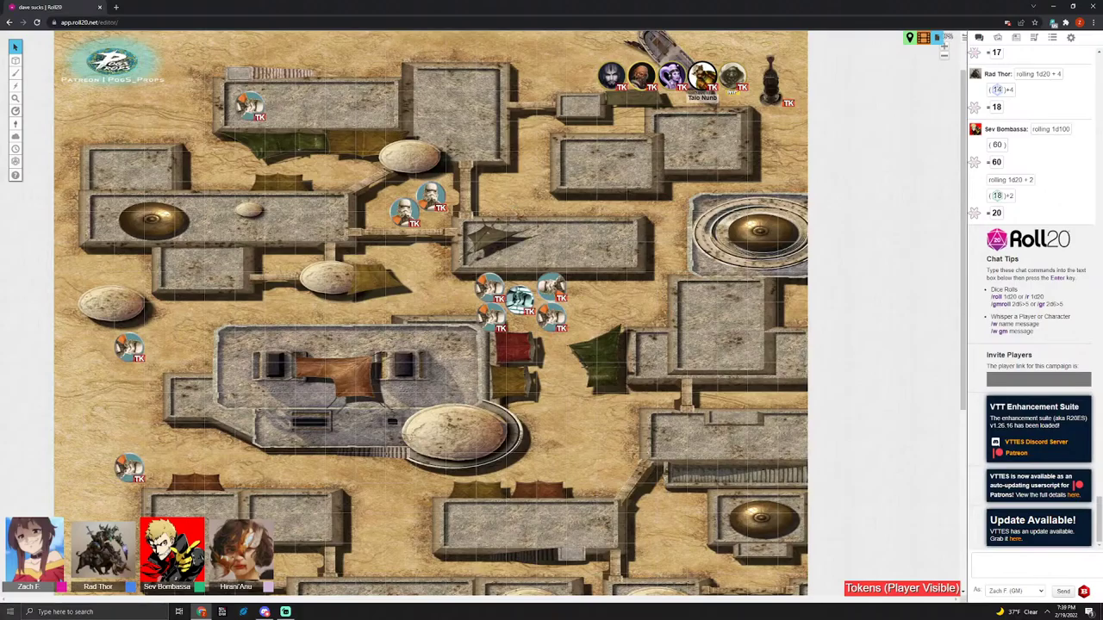
click(265, 611)
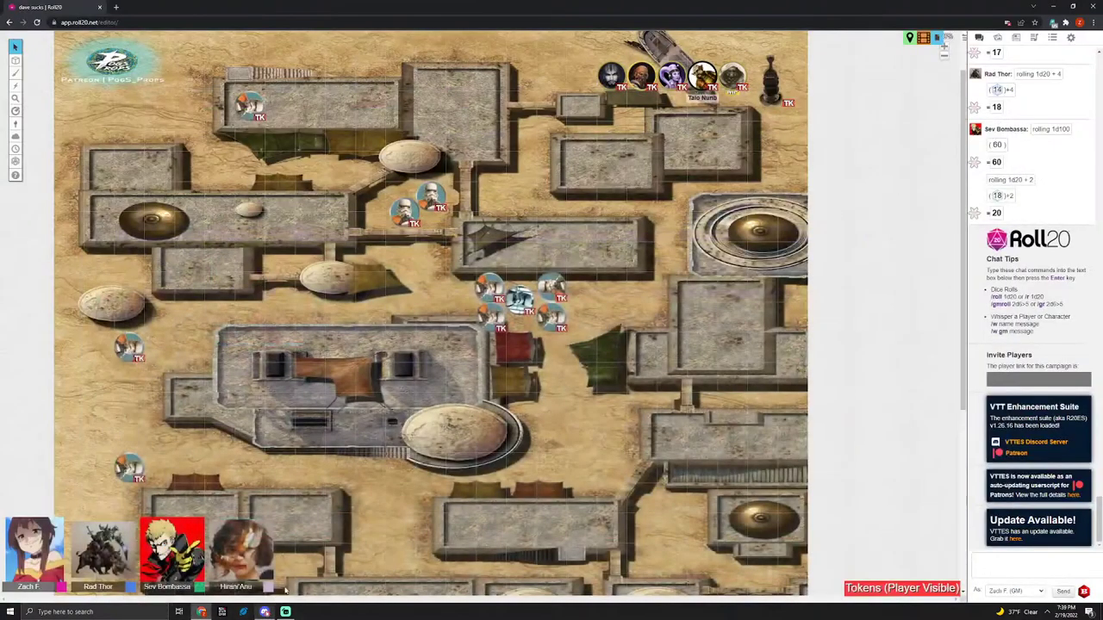
click(269, 610)
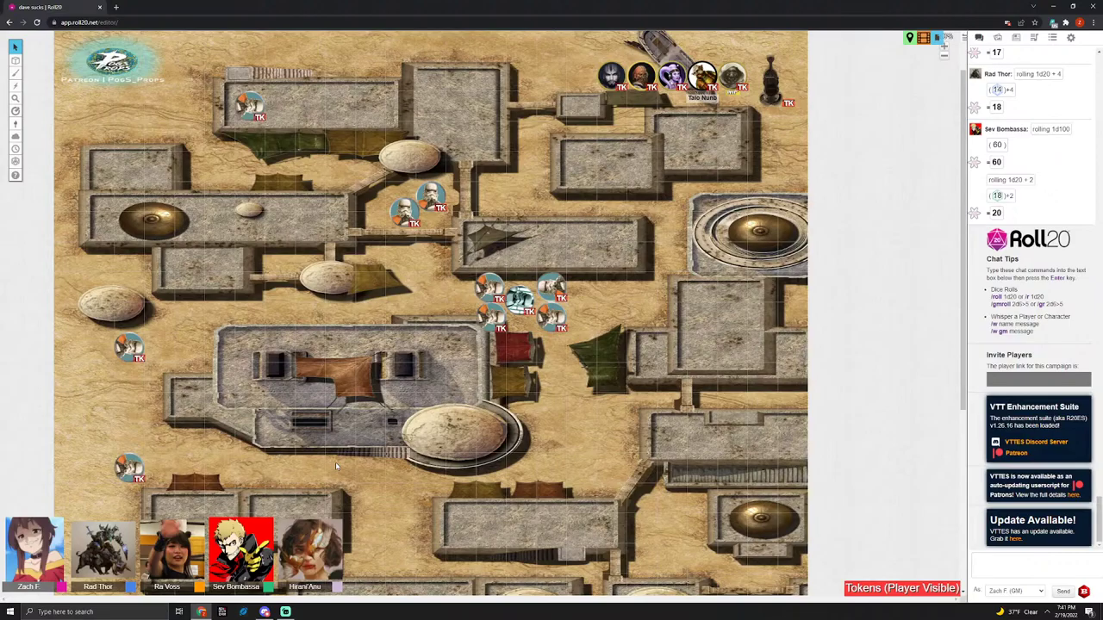
click(265, 612)
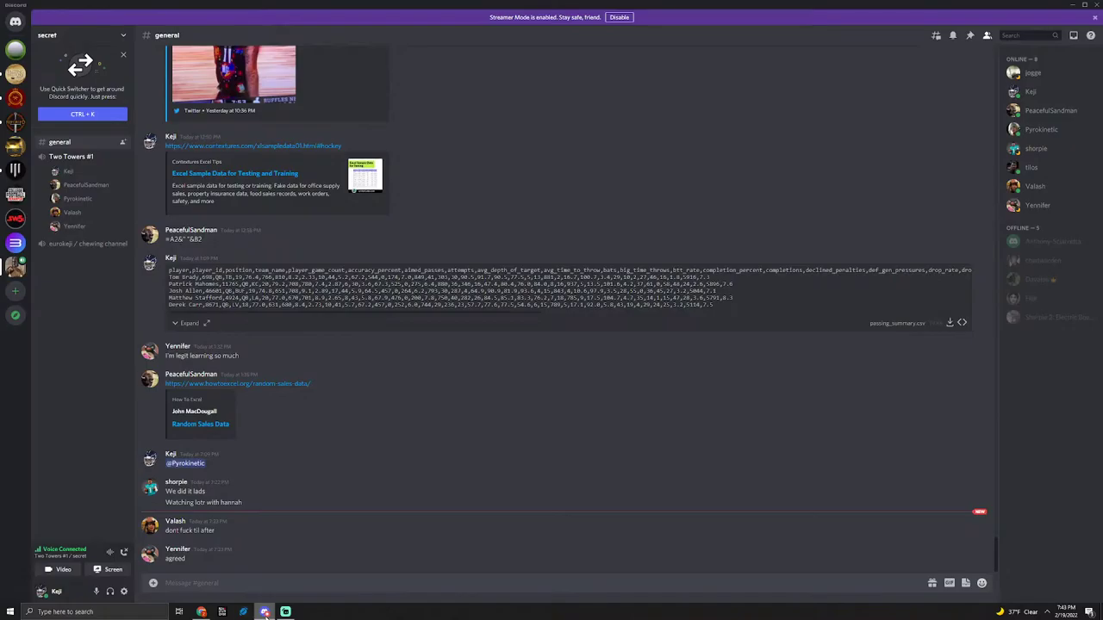
Glance back at the Roll20 map, then return to Discord's general channel.
click(202, 611)
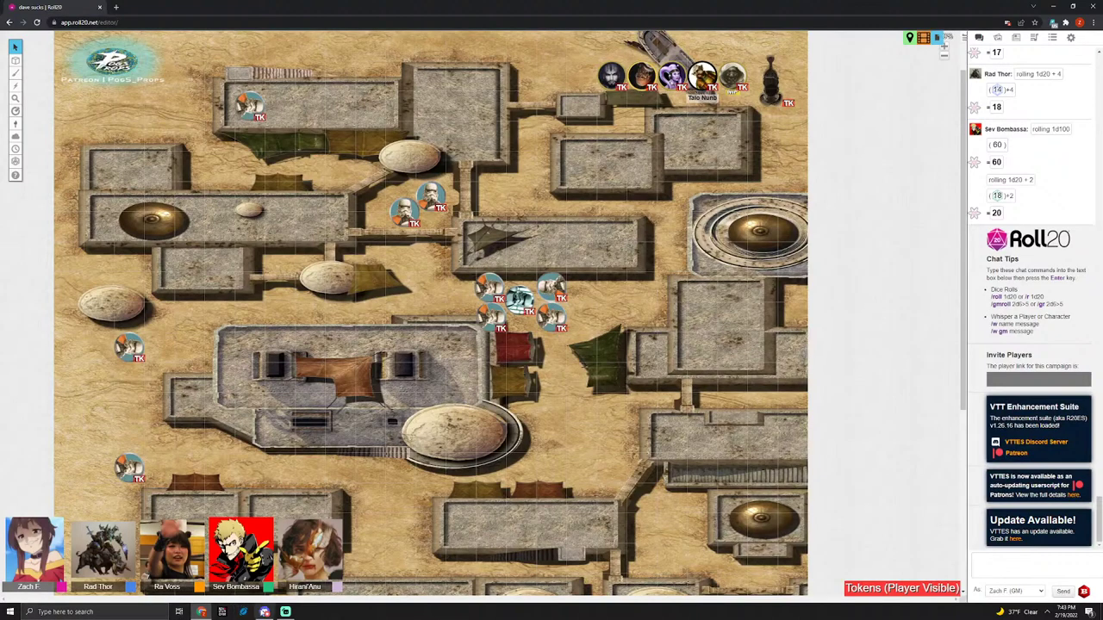
click(263, 612)
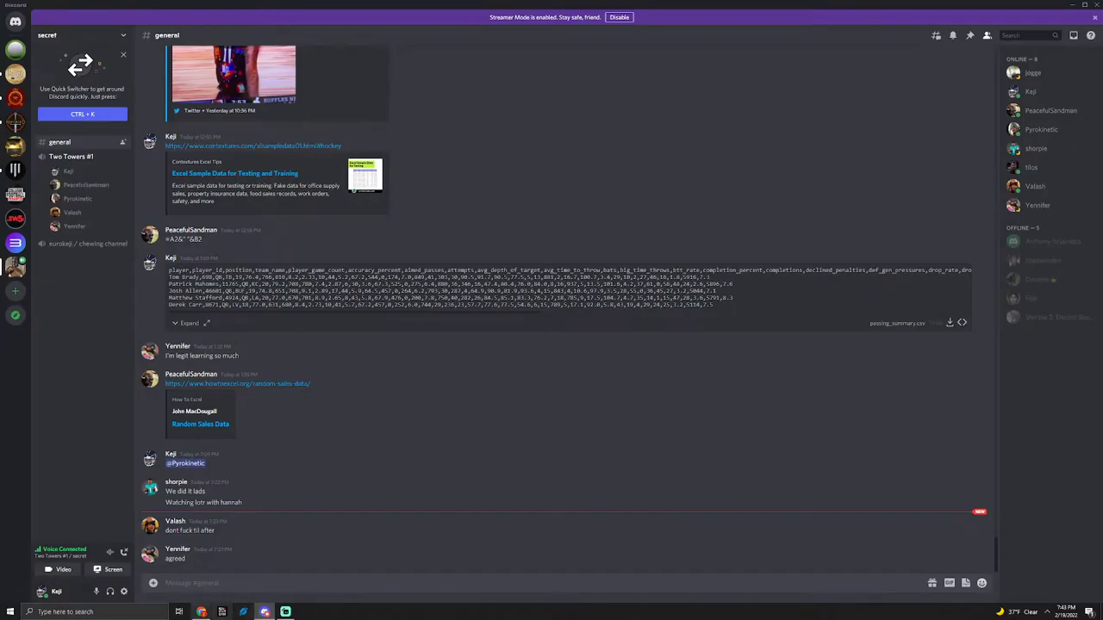
Search the web for the song 'Young and Beautiful' in a new tab, viewing image results.
click(202, 611)
click(116, 6)
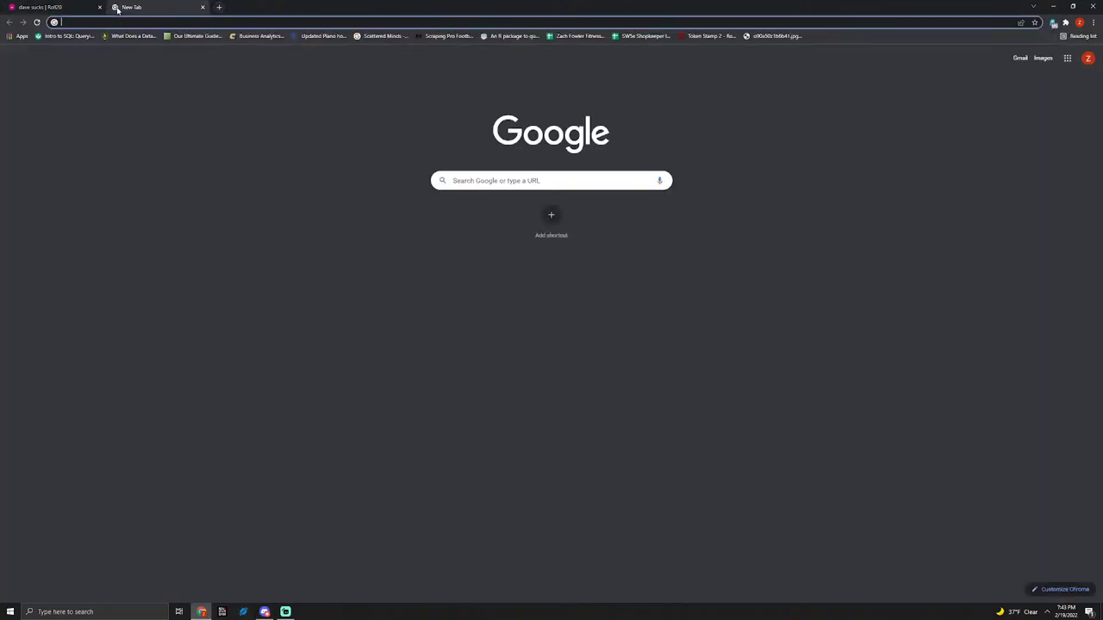
text(young lana del ray)
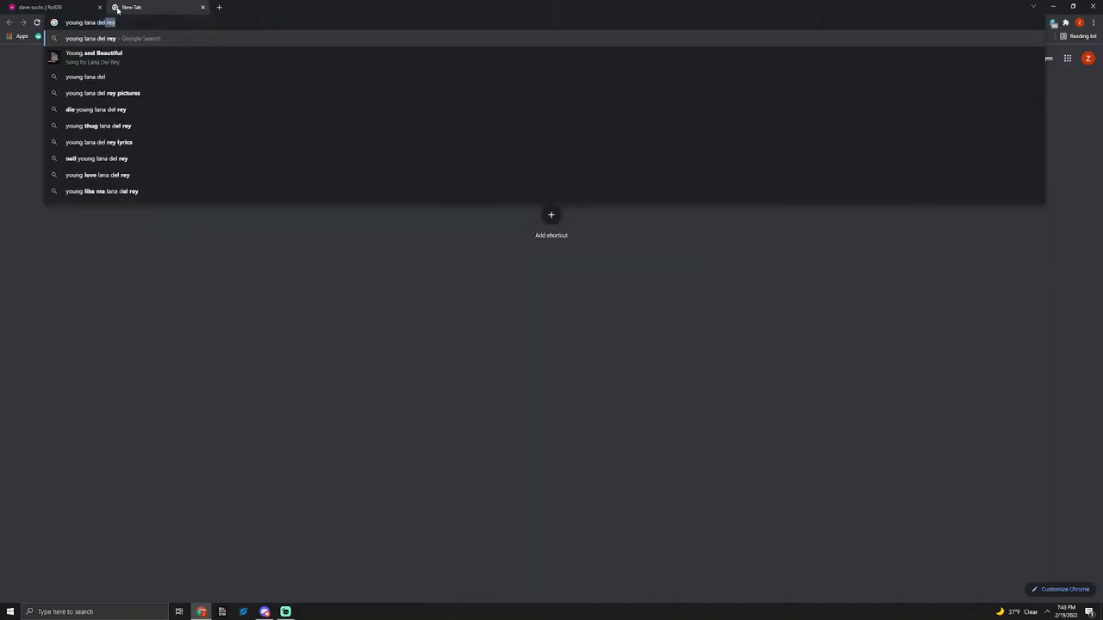
key(Return)
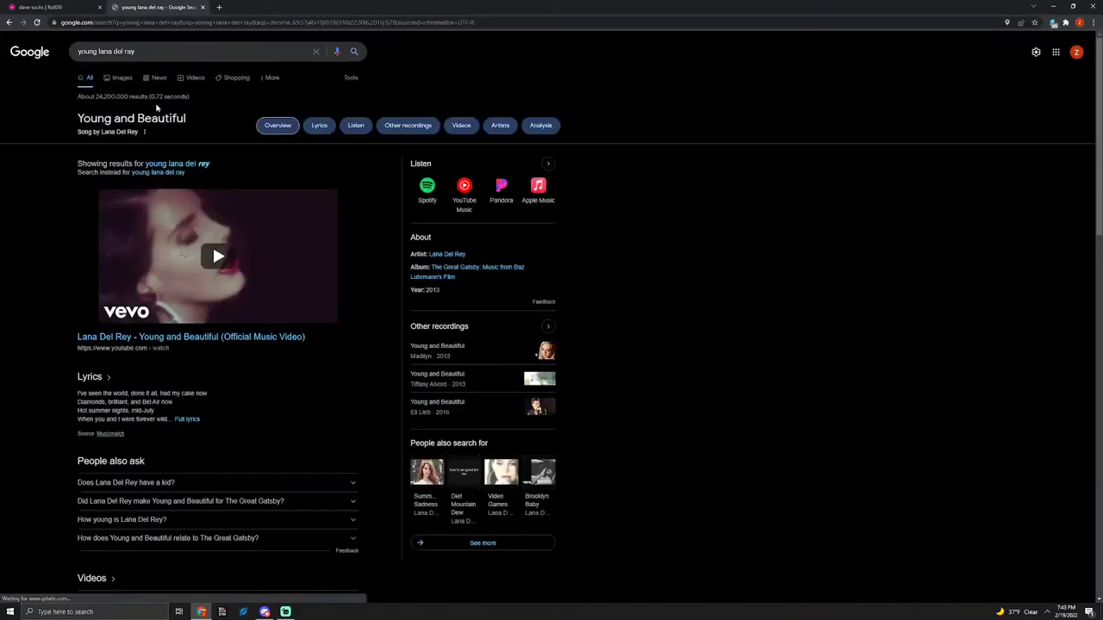
click(122, 78)
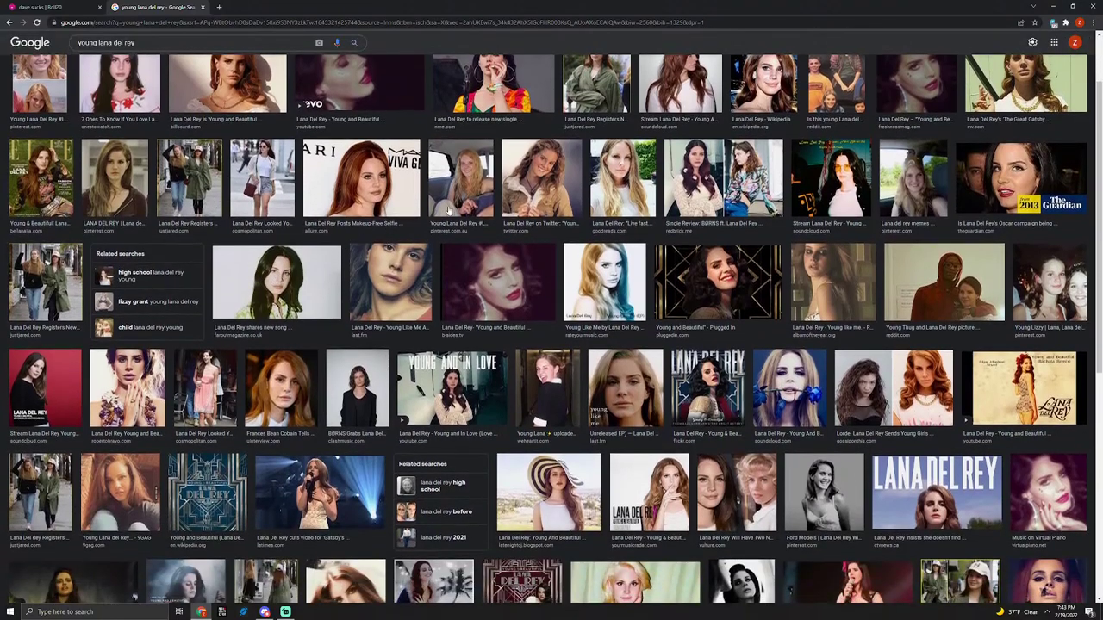
scroll(465, 206, down, 3)
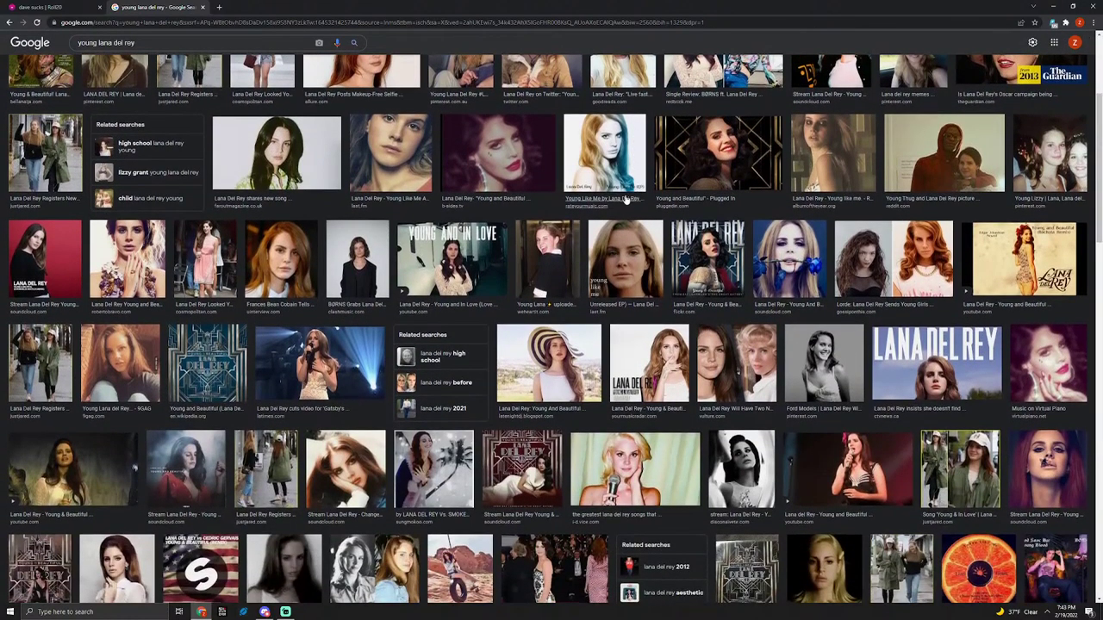
Read the song's and Lana Del Rey's Wikipedia articles, then close the tab.
click(620, 198)
scroll(454, 304, down, 5)
scroll(345, 344, down, 2)
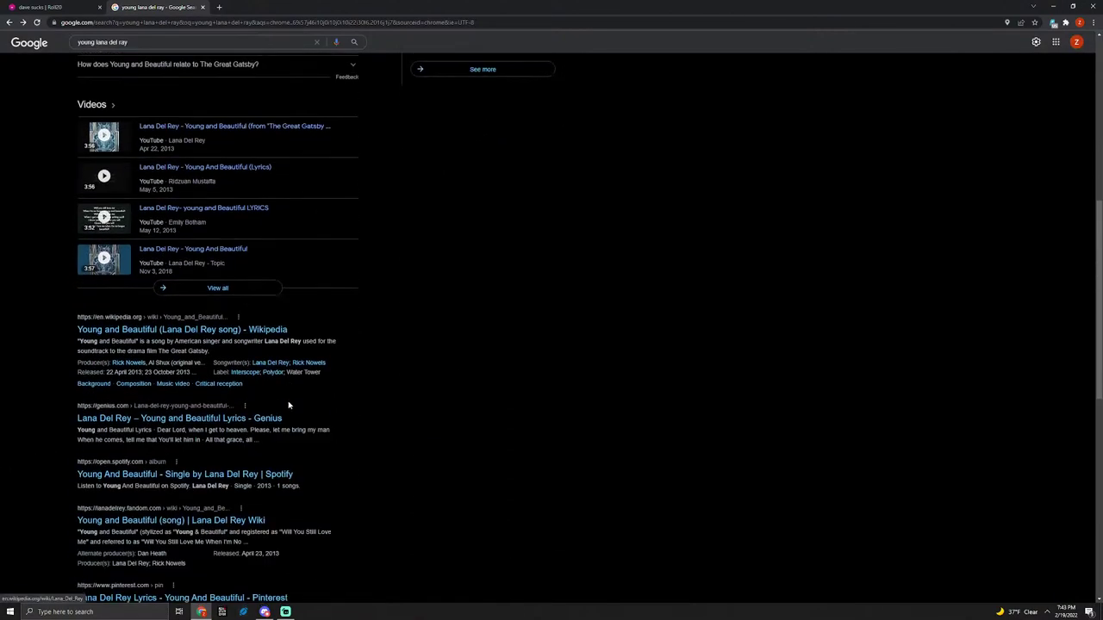
click(278, 332)
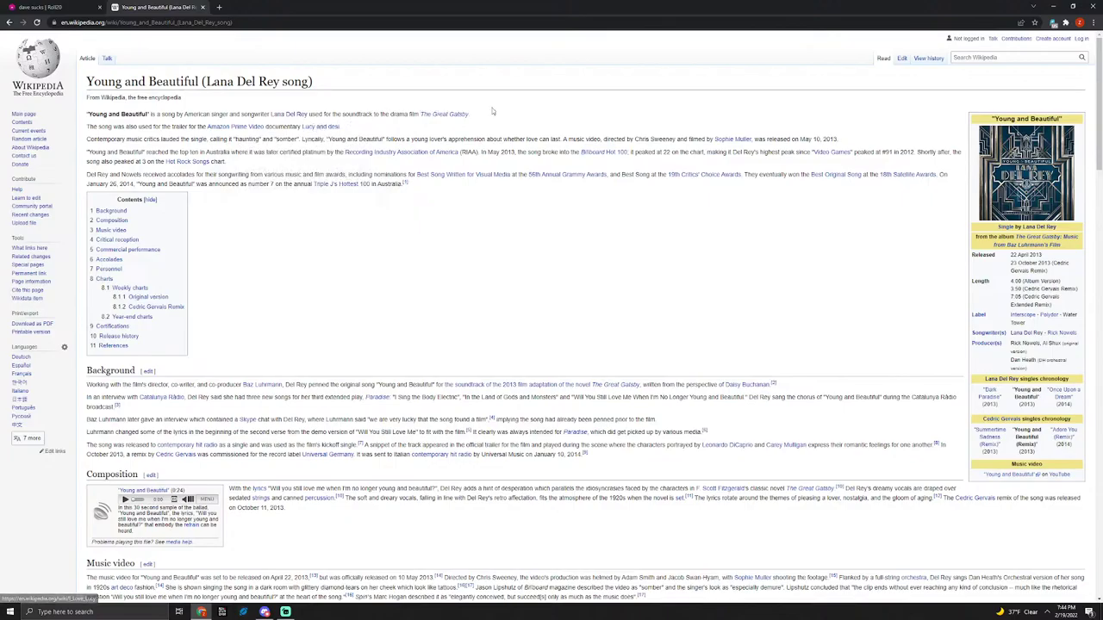
click(1039, 226)
scroll(817, 262, down, 5)
scroll(818, 262, down, 5)
scroll(817, 263, down, 4)
scroll(816, 269, down, 5)
scroll(816, 269, down, 5)
scroll(815, 268, down, 4)
scroll(815, 269, down, 3)
scroll(857, 381, down, 5)
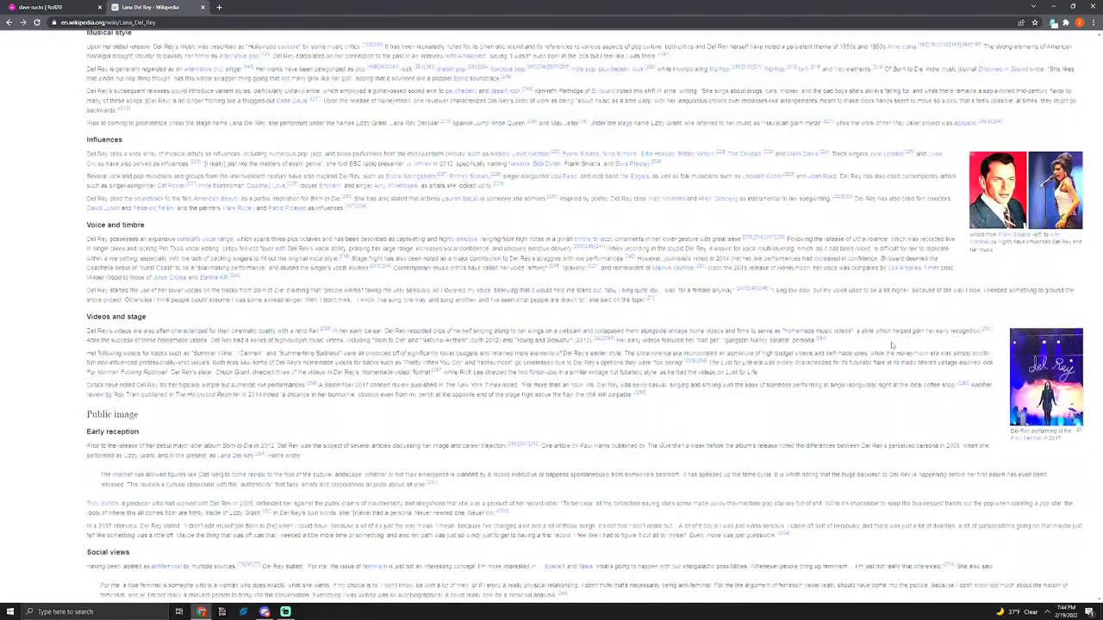
scroll(870, 349, down, 2)
scroll(904, 371, down, 5)
scroll(905, 371, down, 5)
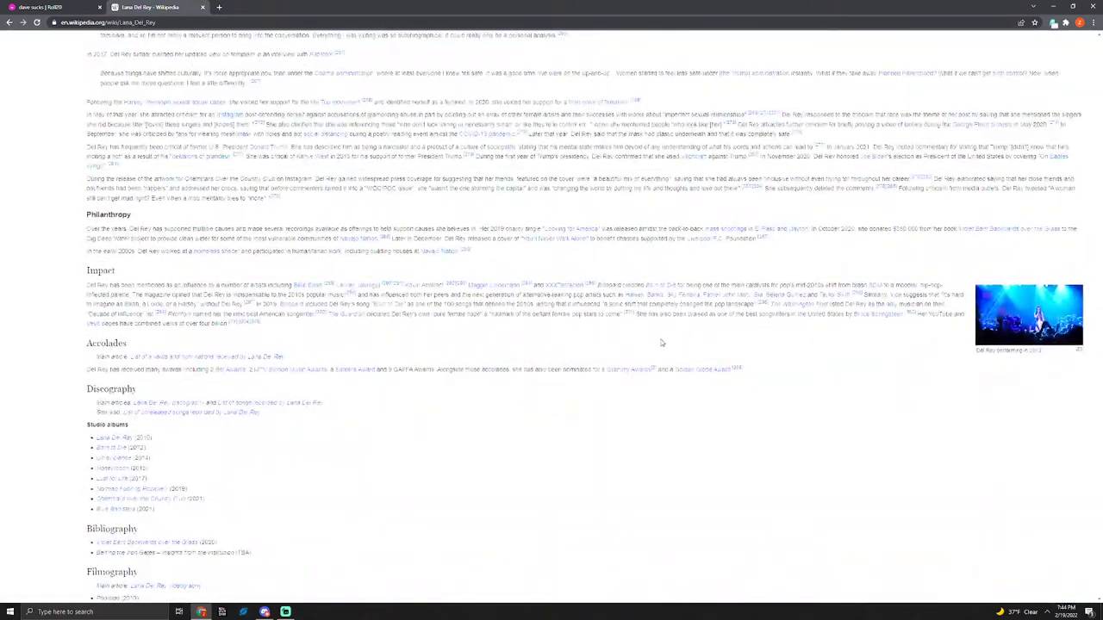
click(203, 7)
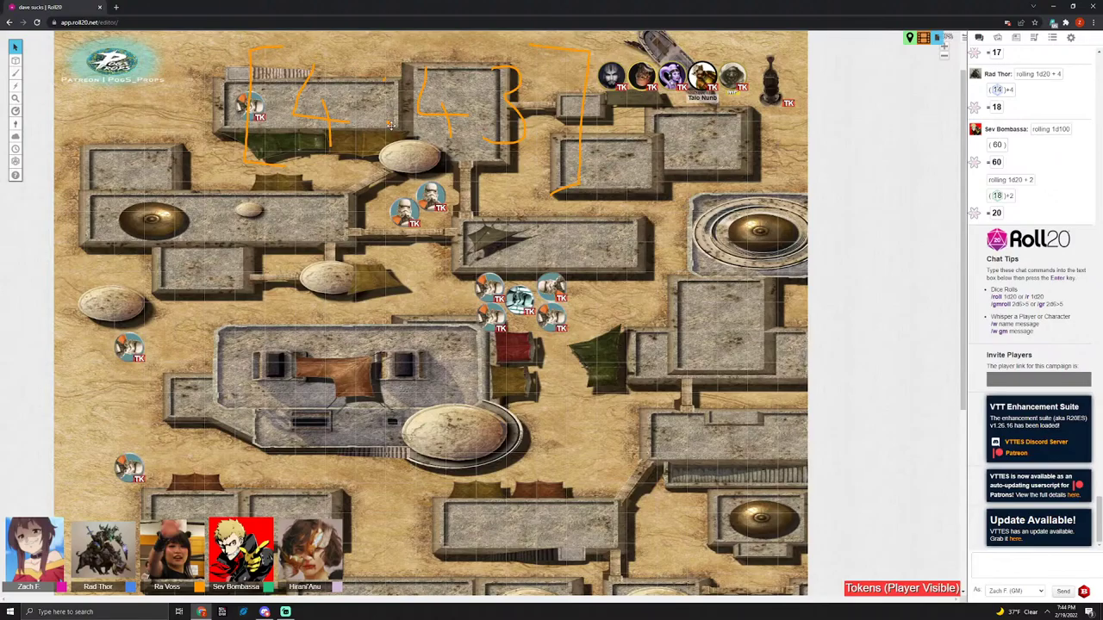
Switch map layers and delete the orange scribbled numbers and trooper tokens.
click(15, 60)
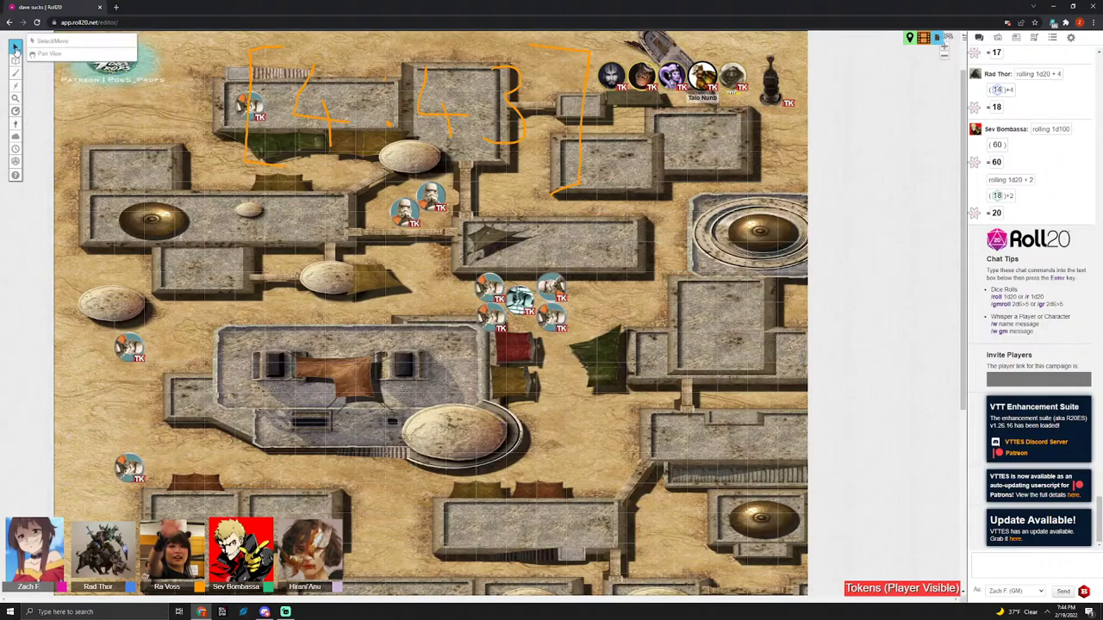
click(14, 62)
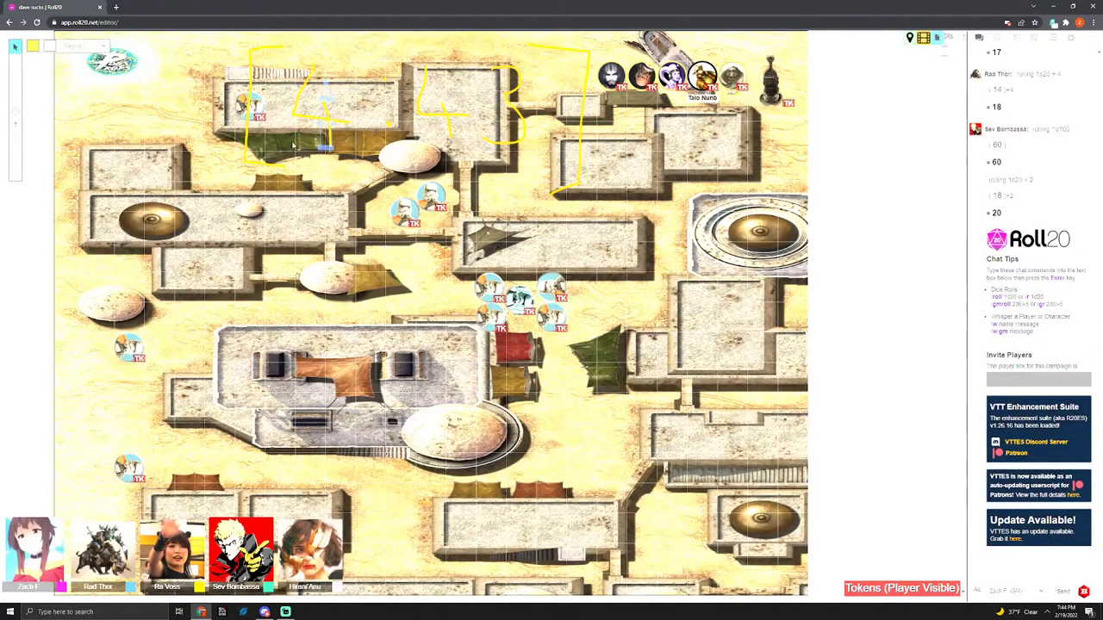
key(Delete)
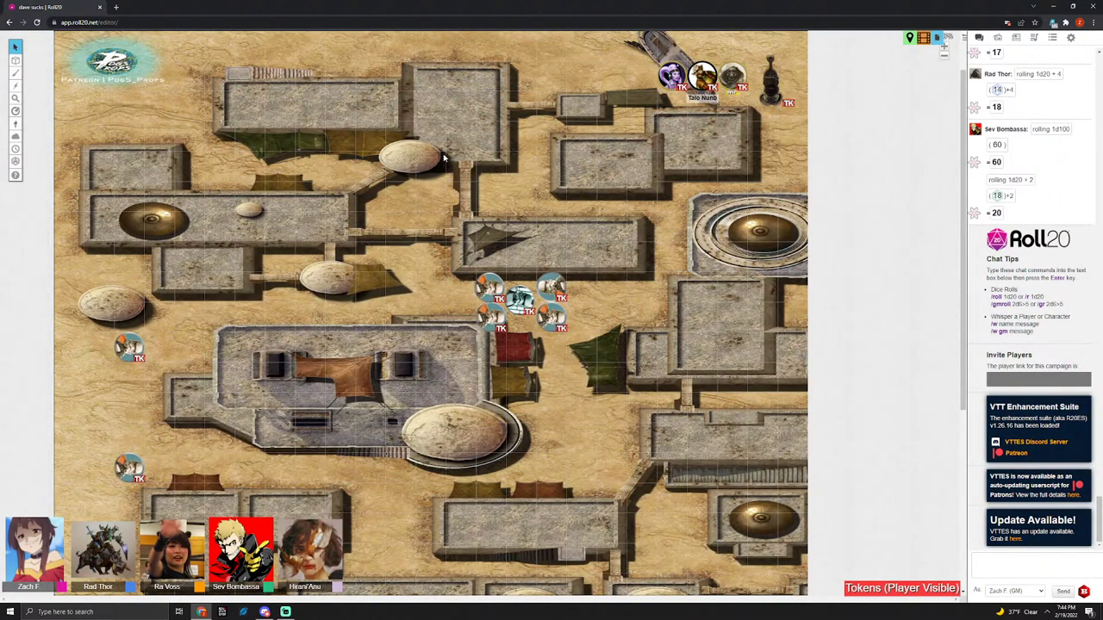
scroll(444, 157, down, 3)
scroll(401, 194, up, 3)
scroll(431, 226, down, 2)
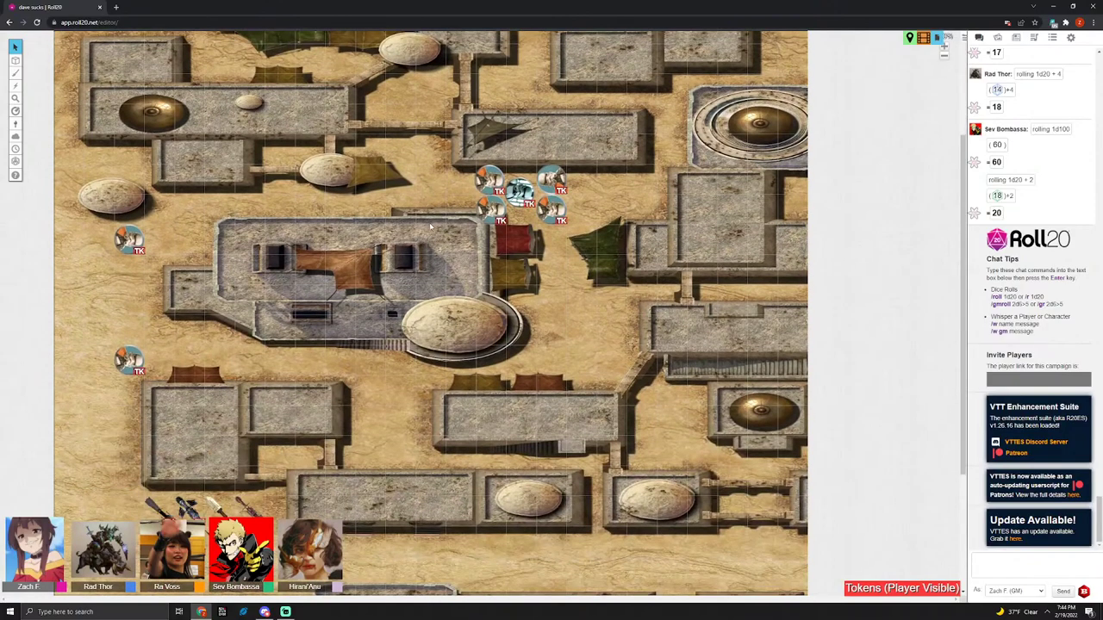
scroll(430, 225, up, 3)
scroll(483, 202, up, 1)
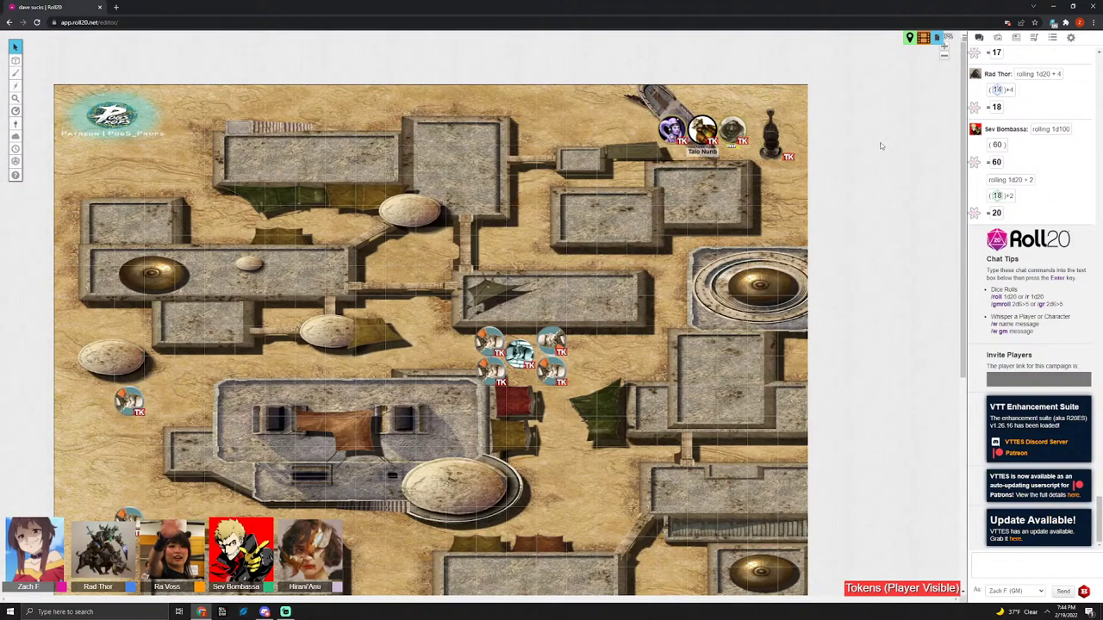
Move the three top-right NPC tokens, including Talo Nunb, to the GM layer.
click(1015, 38)
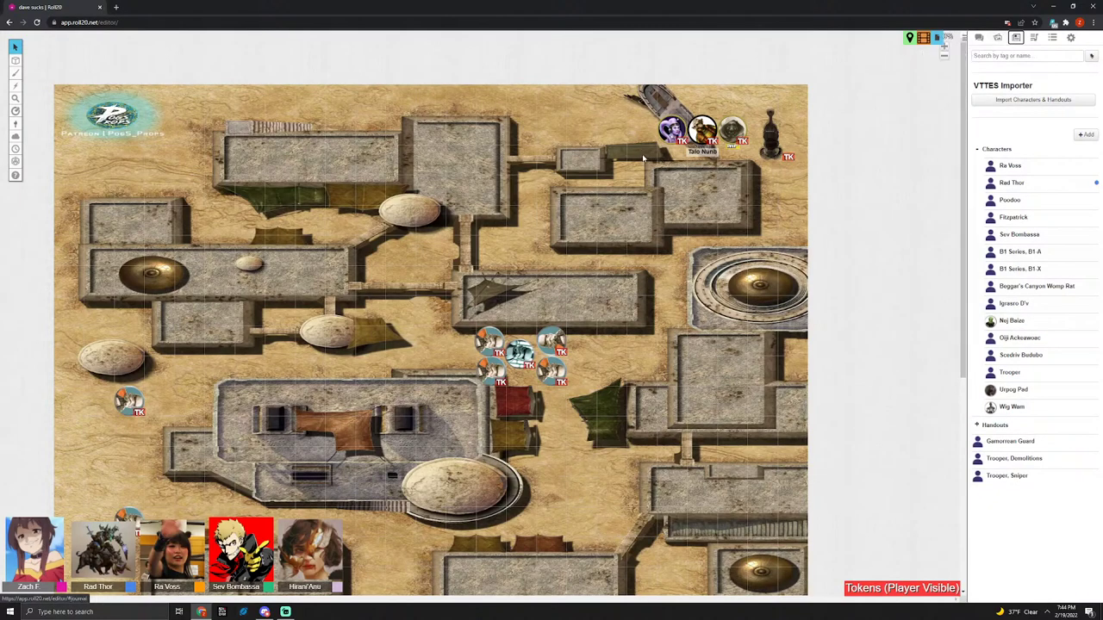
drag(656, 160, 753, 129)
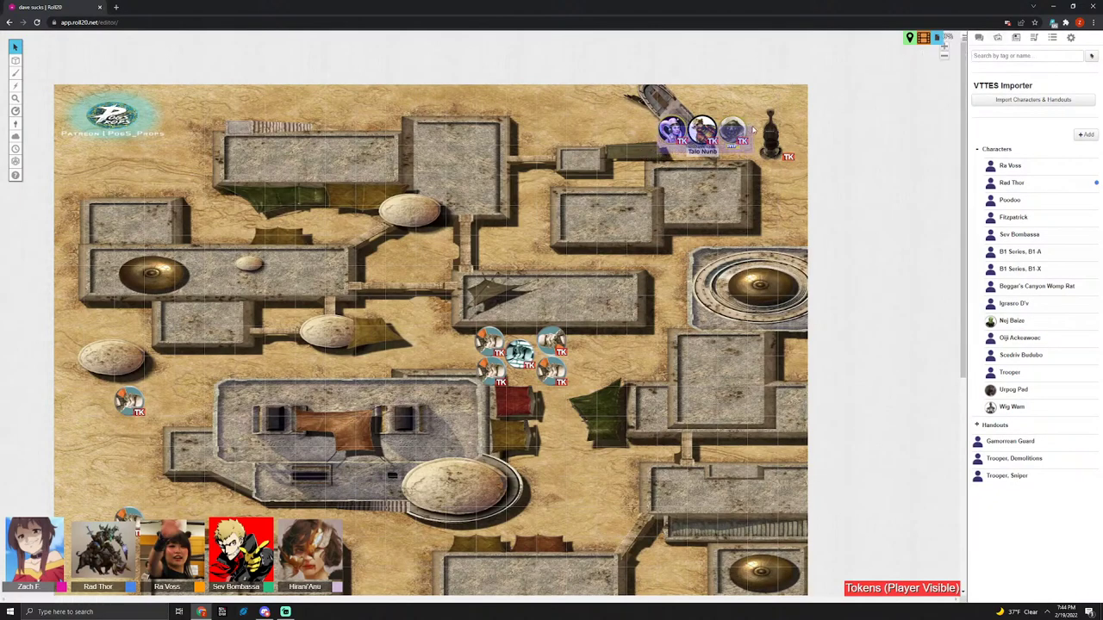
click(697, 134)
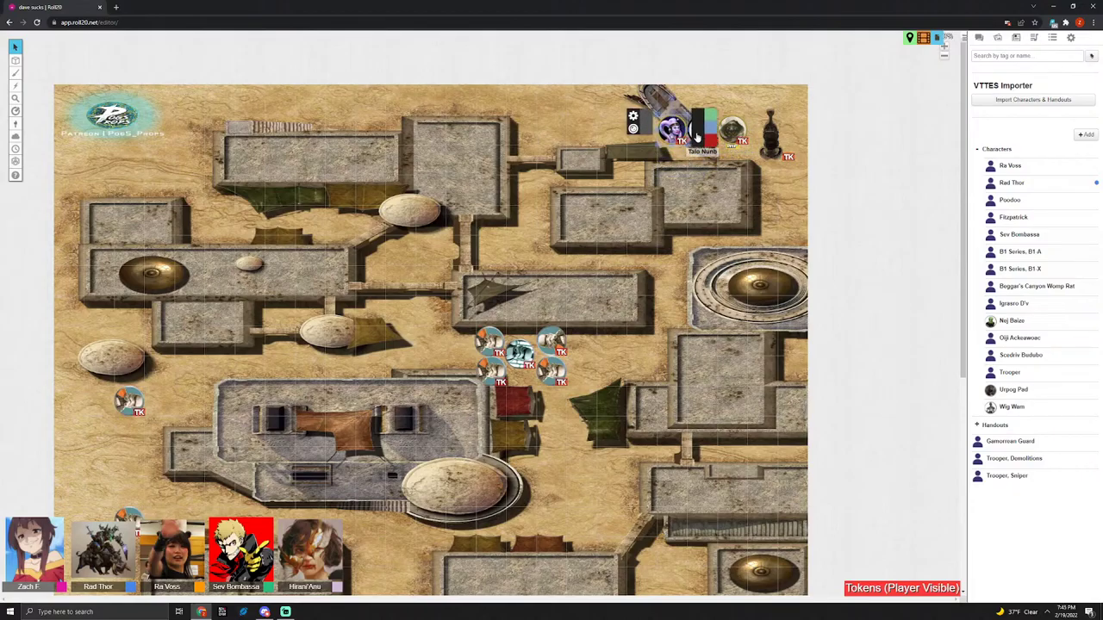
click(705, 131)
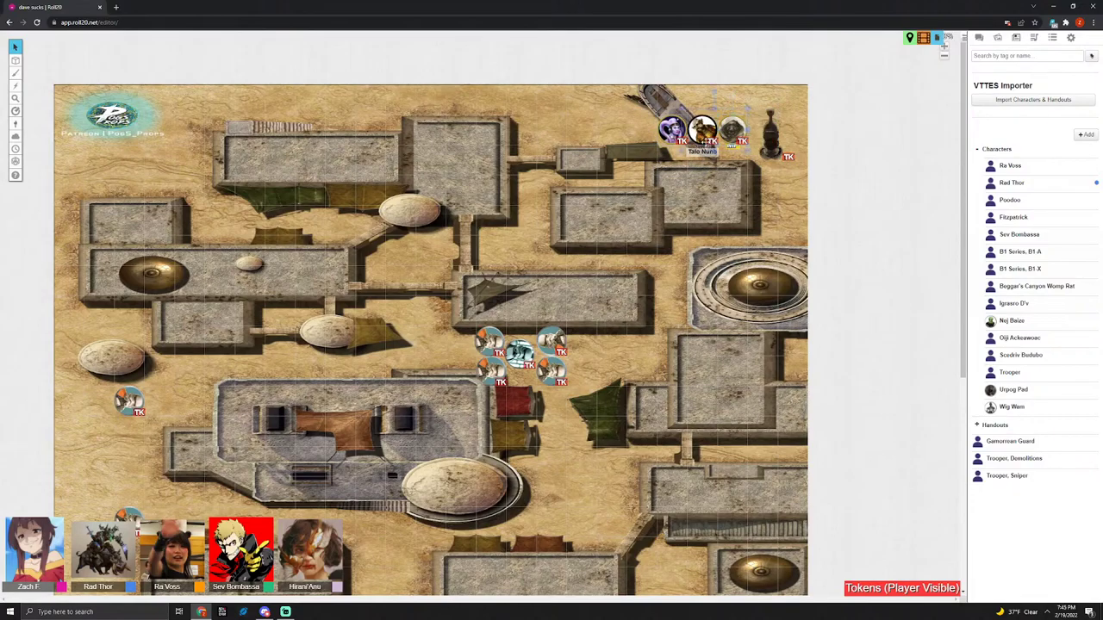
key(l)
key(k)
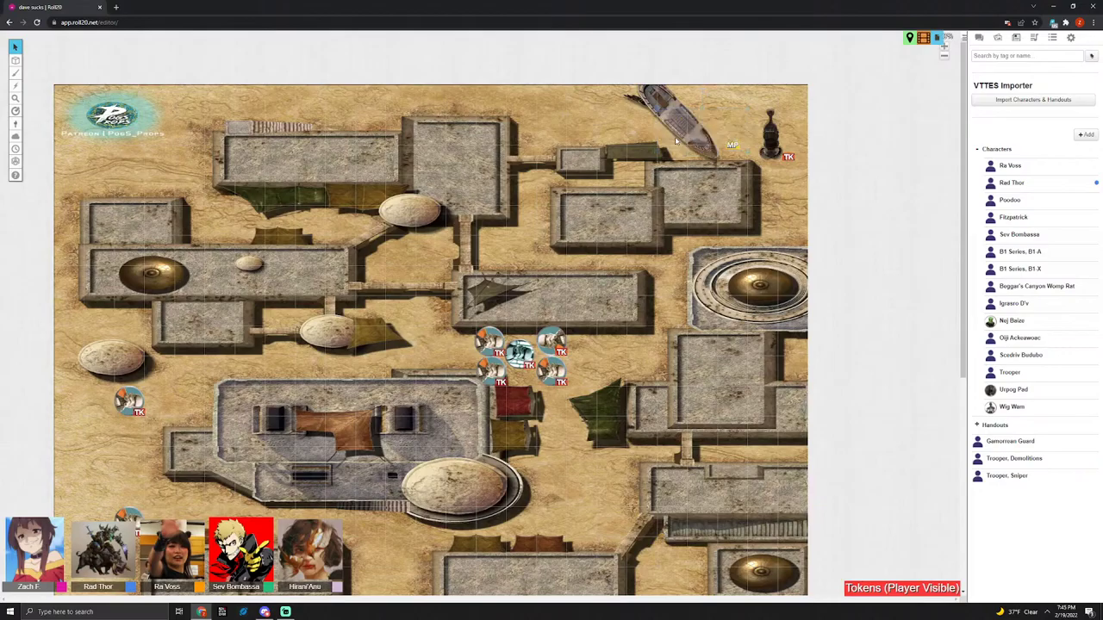
Select the five party tokens on the sci-fi interior page, then return to the desert page.
click(944, 41)
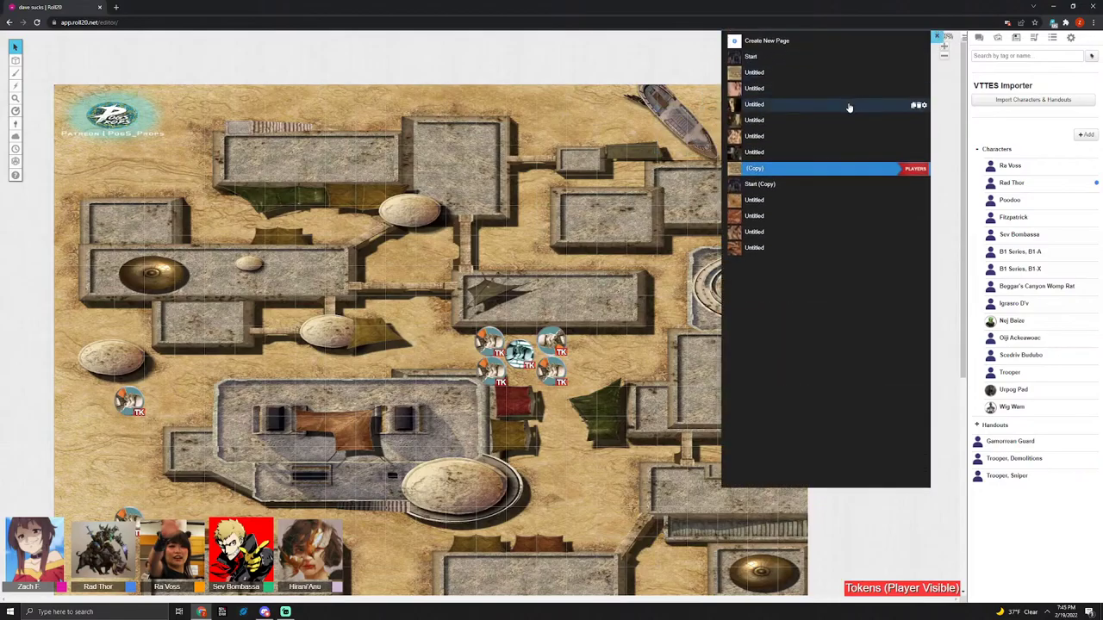
click(822, 206)
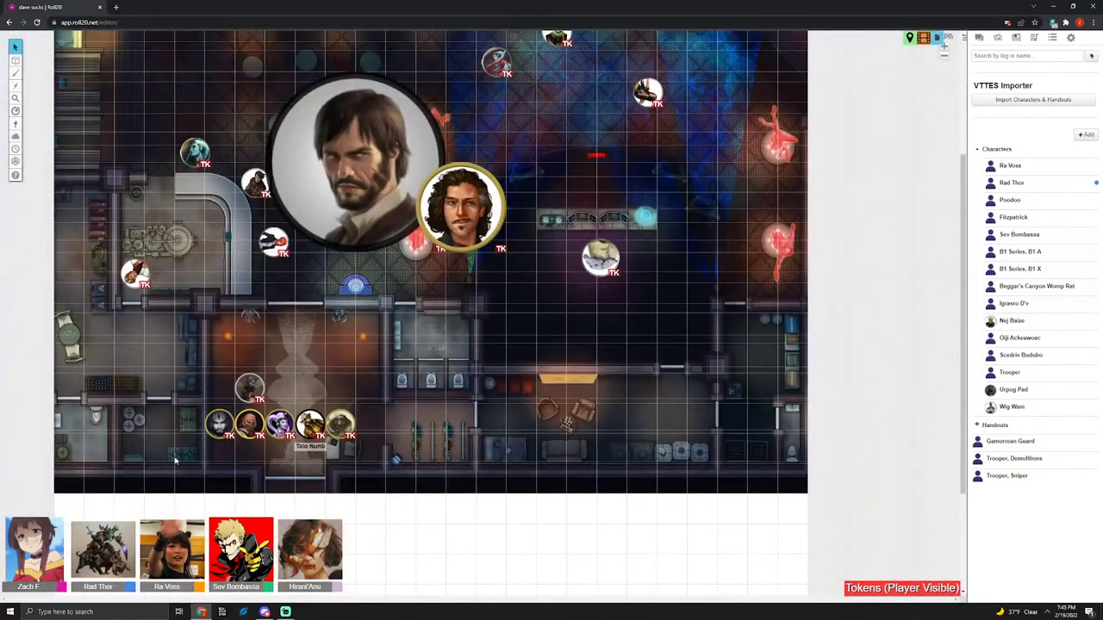
drag(185, 413, 370, 453)
click(943, 42)
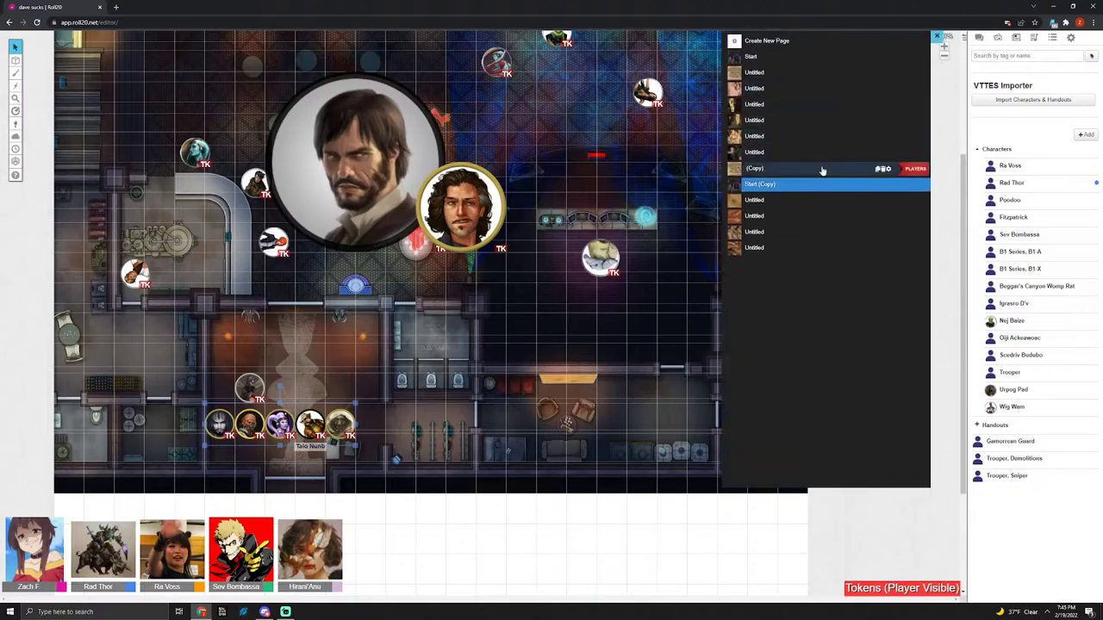
click(821, 172)
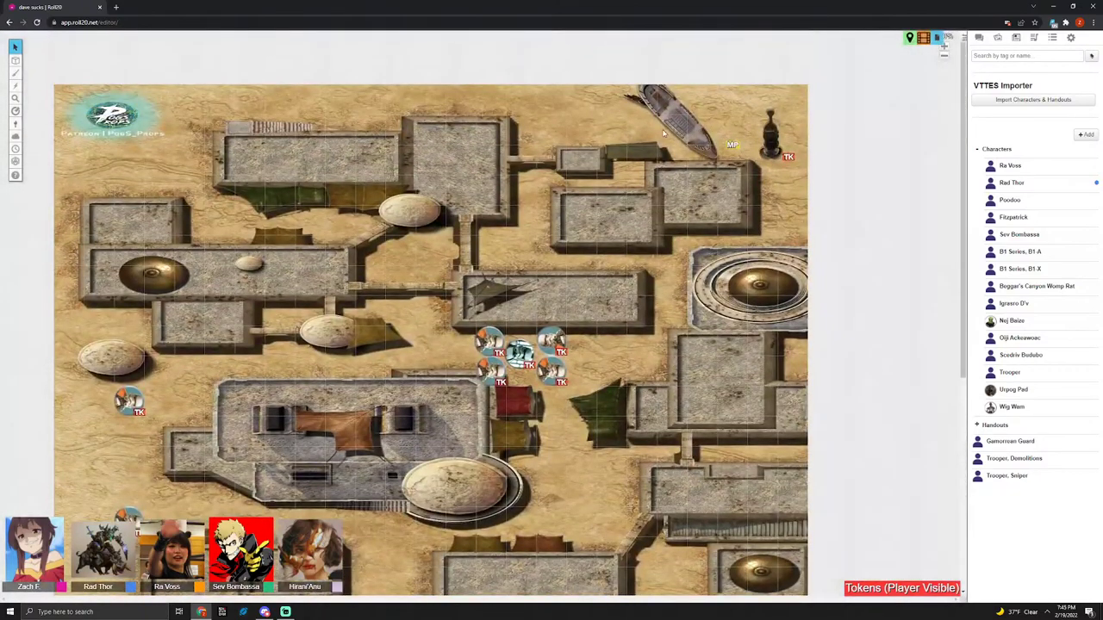
Paste the five copied party tokens onto the desert city map.
key(ctrl+v)
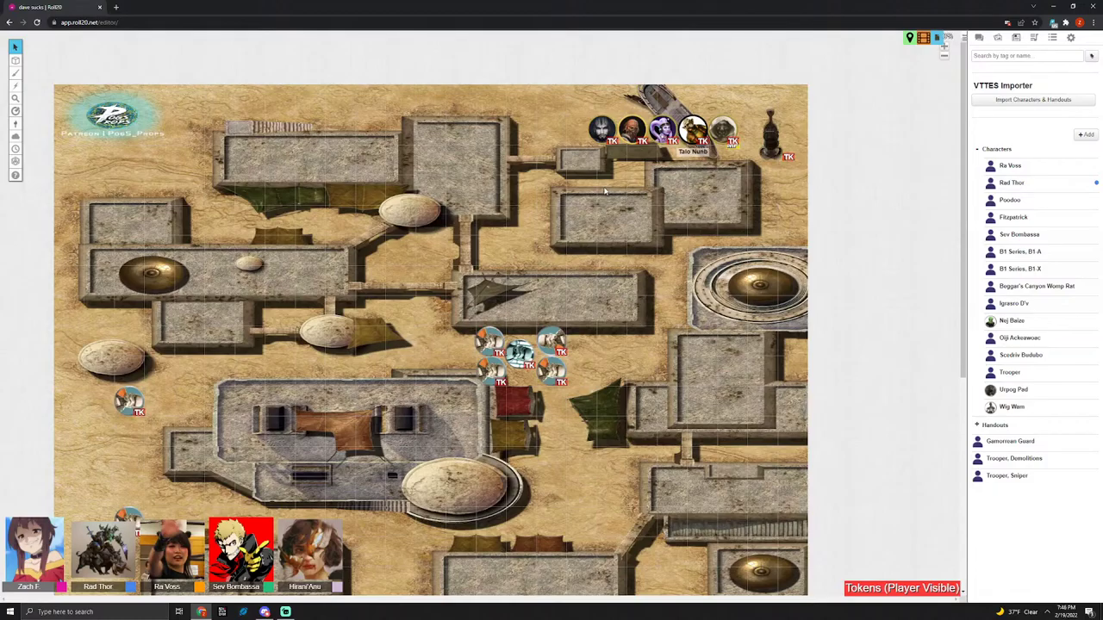
scroll(605, 191, down, 8)
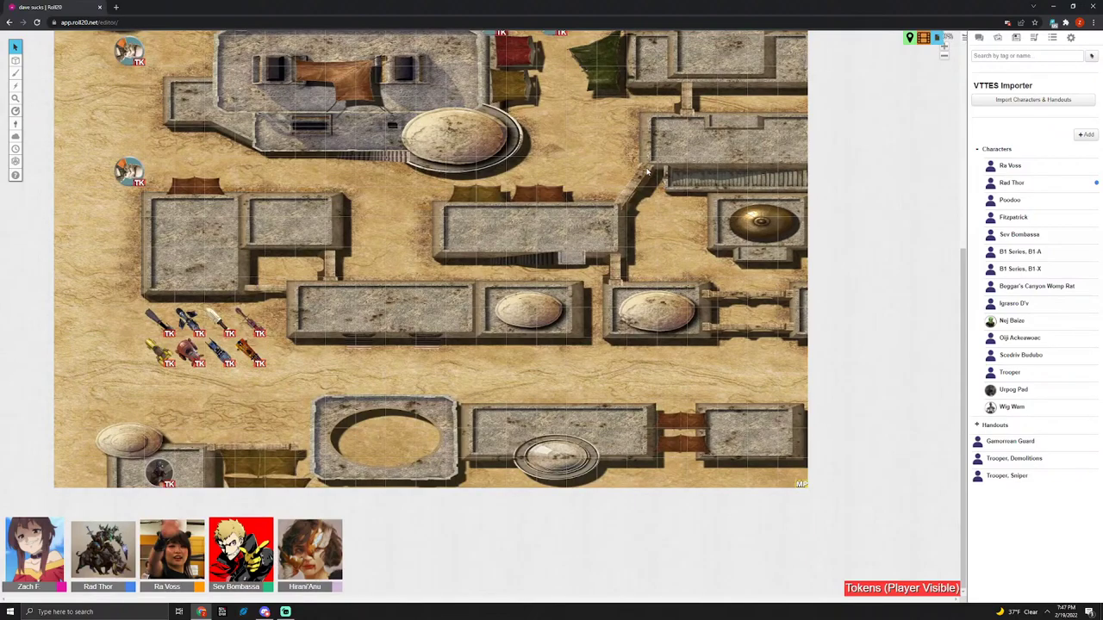
scroll(648, 172, up, 8)
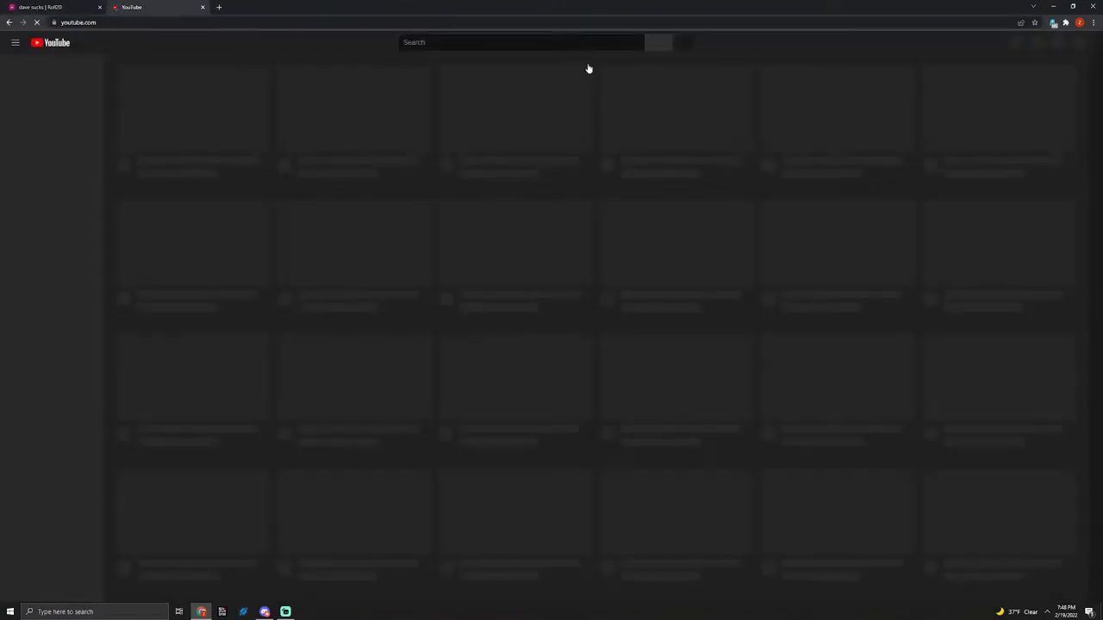
Open the CLG vs. C9 LCS Spring Split video on YouTube, then close the tab.
click(585, 45)
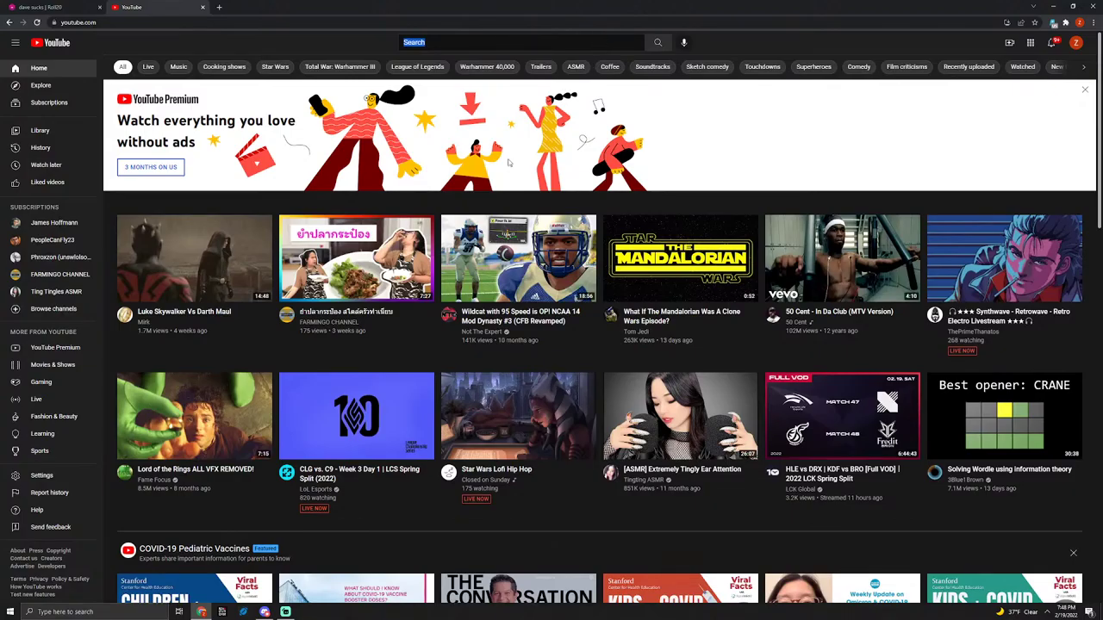
click(356, 416)
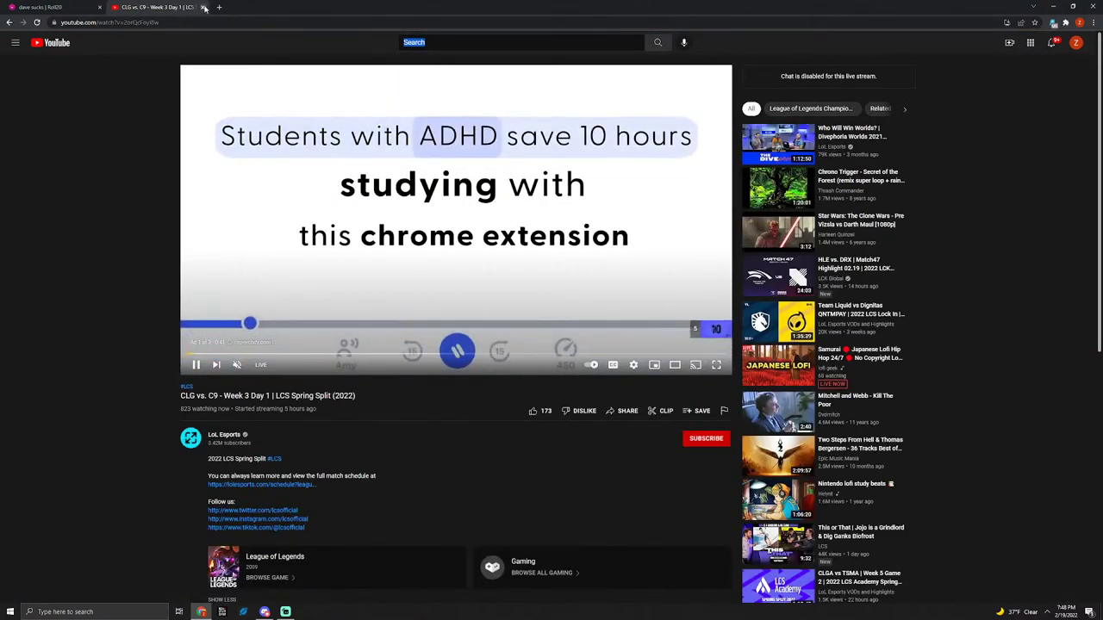
key(ctrl+w)
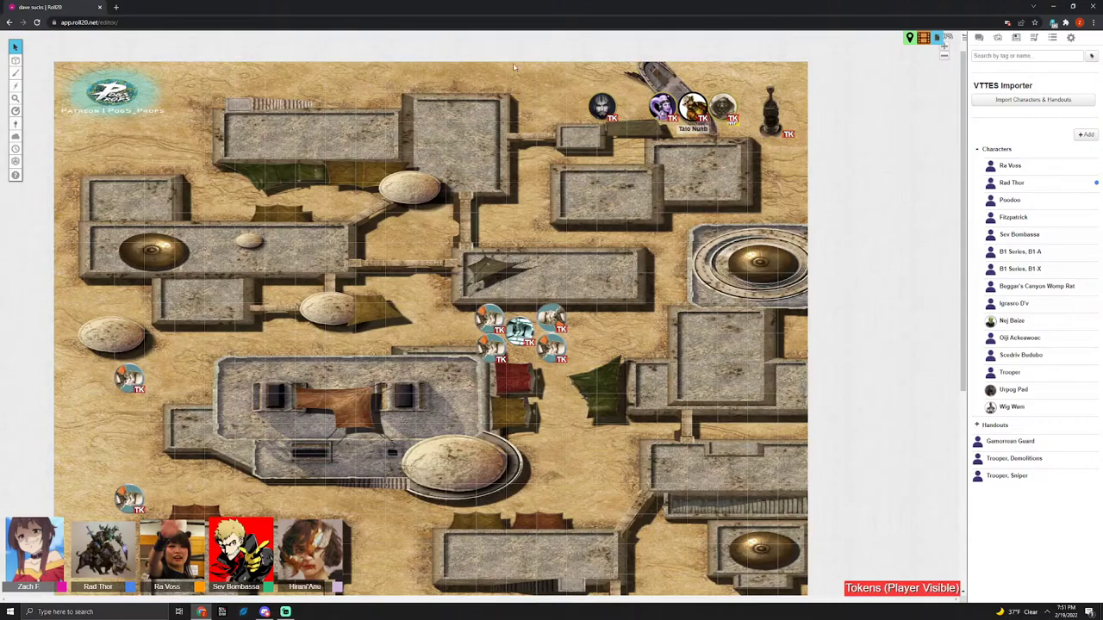
Delete the NPC token group, then undo to restore it.
key(Delete)
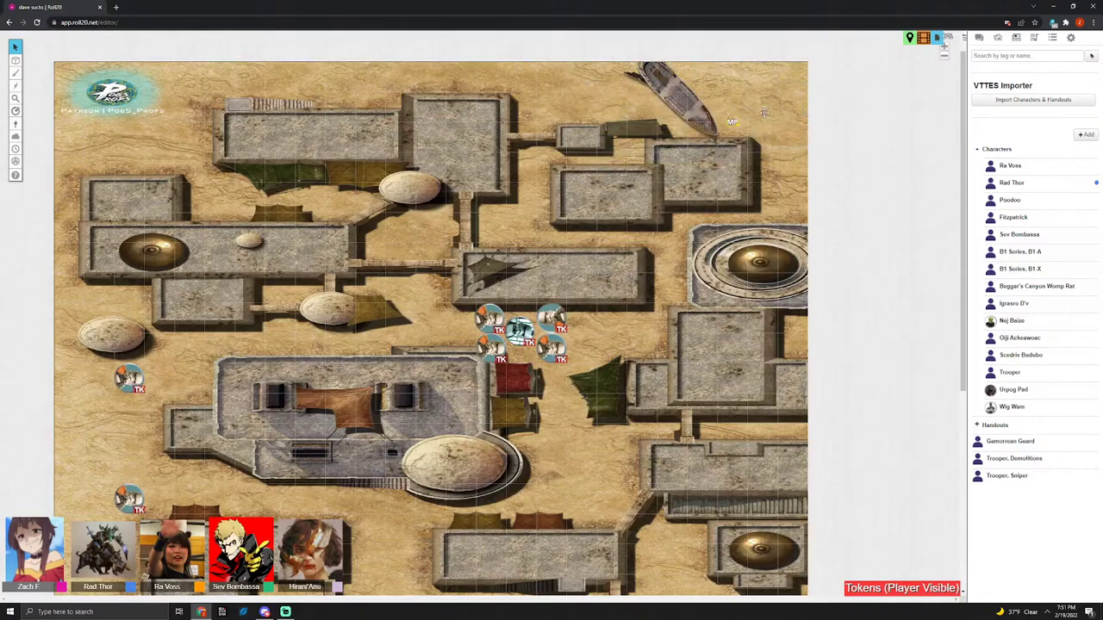
right_click(763, 112)
click(780, 121)
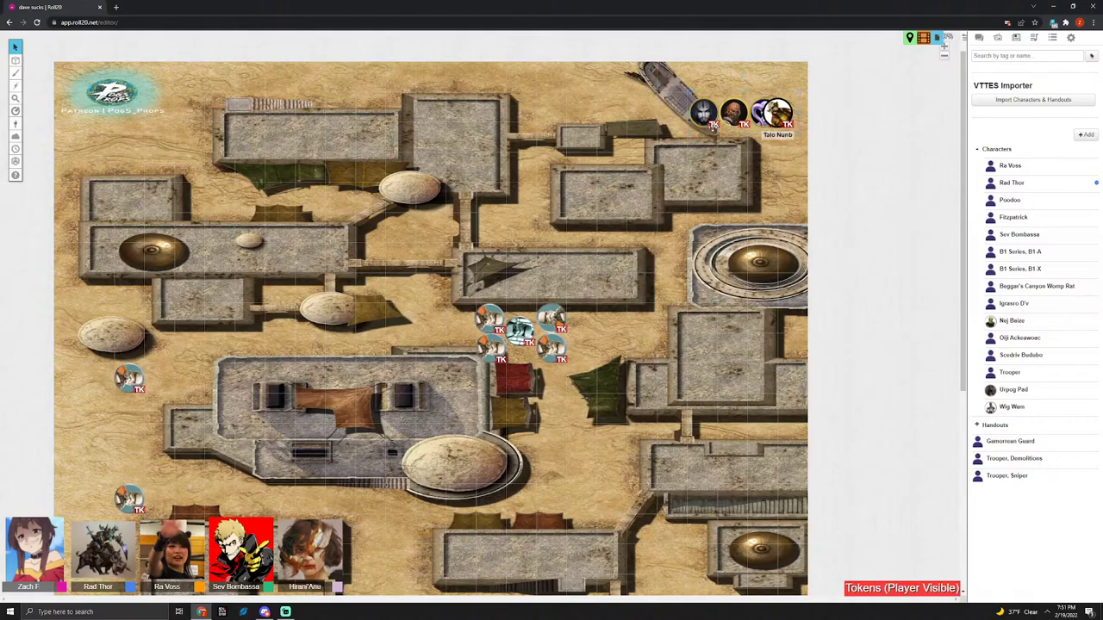
Delete and restore the NPC group again, then select and deselect the Talo Nunb token.
key(Delete)
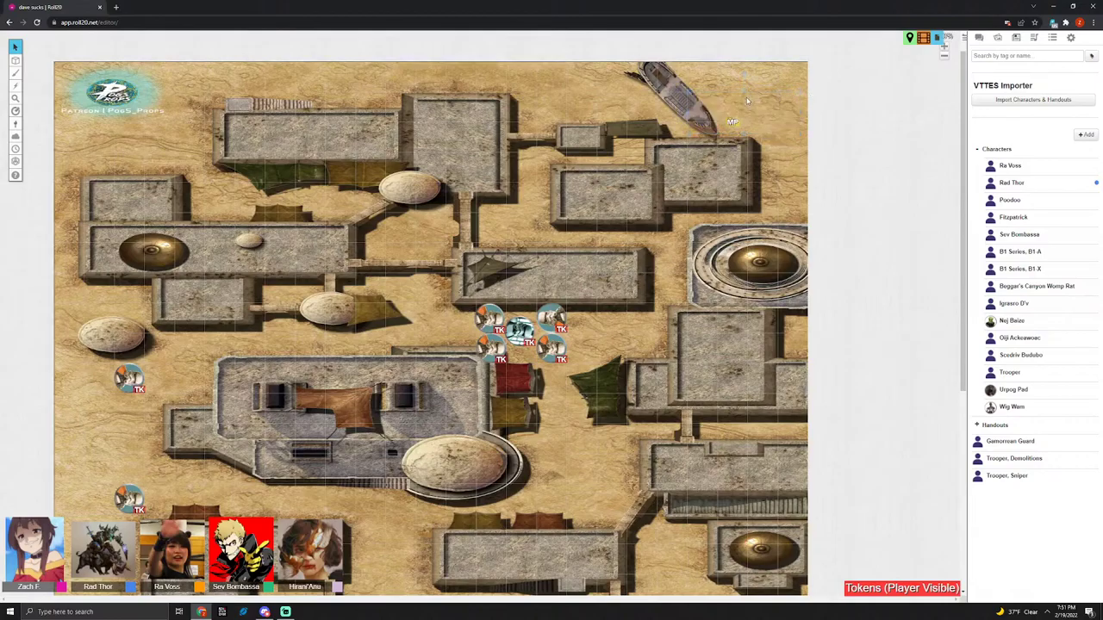
right_click(655, 99)
click(672, 82)
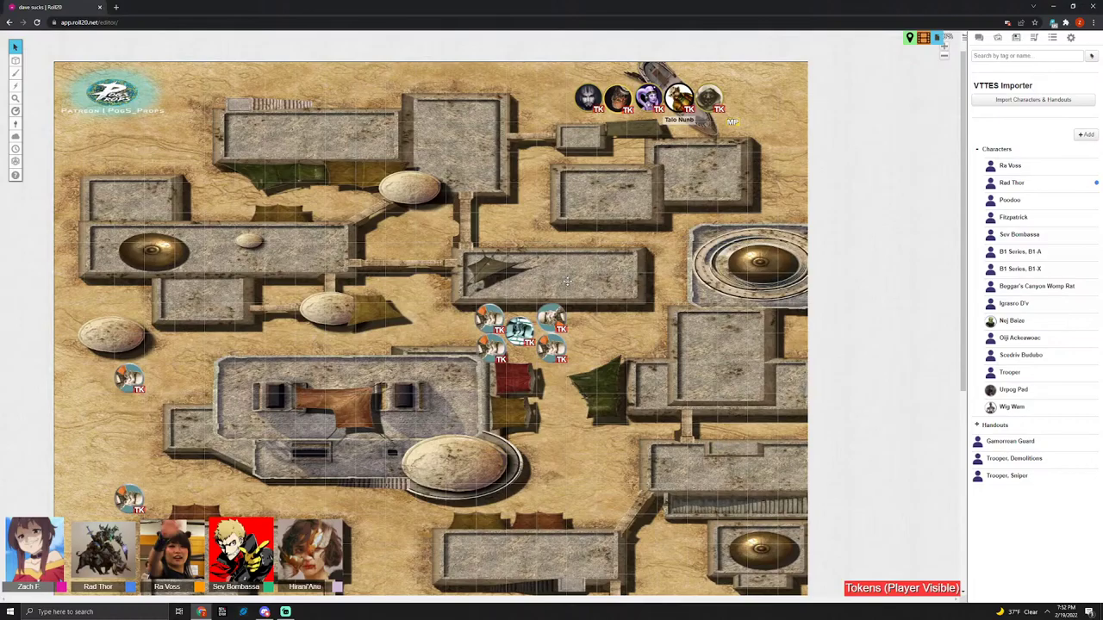
click(679, 99)
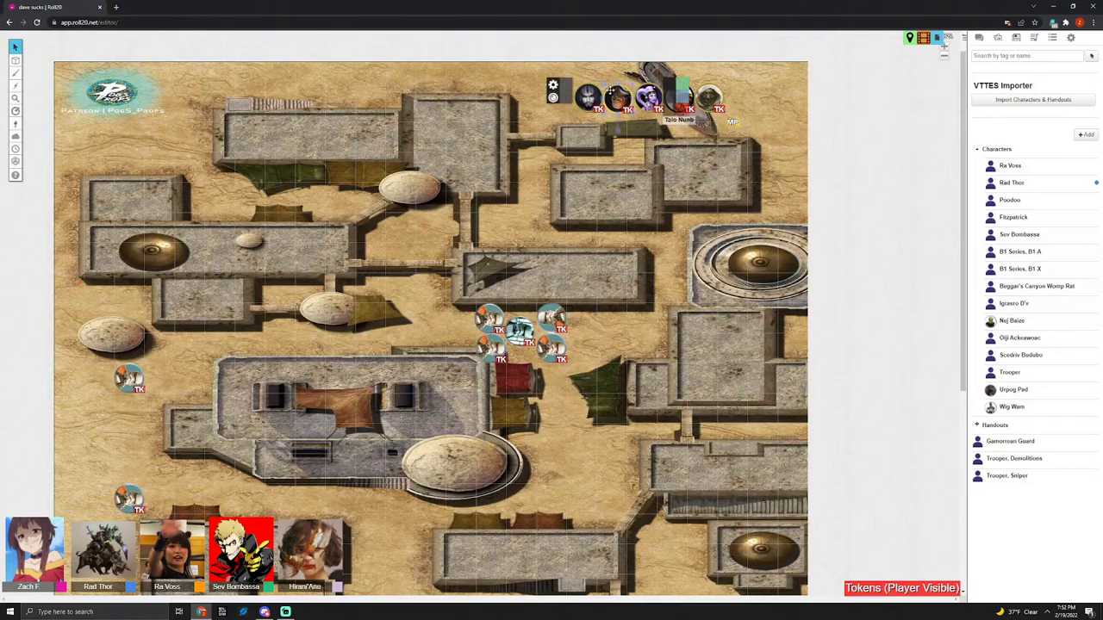
click(619, 139)
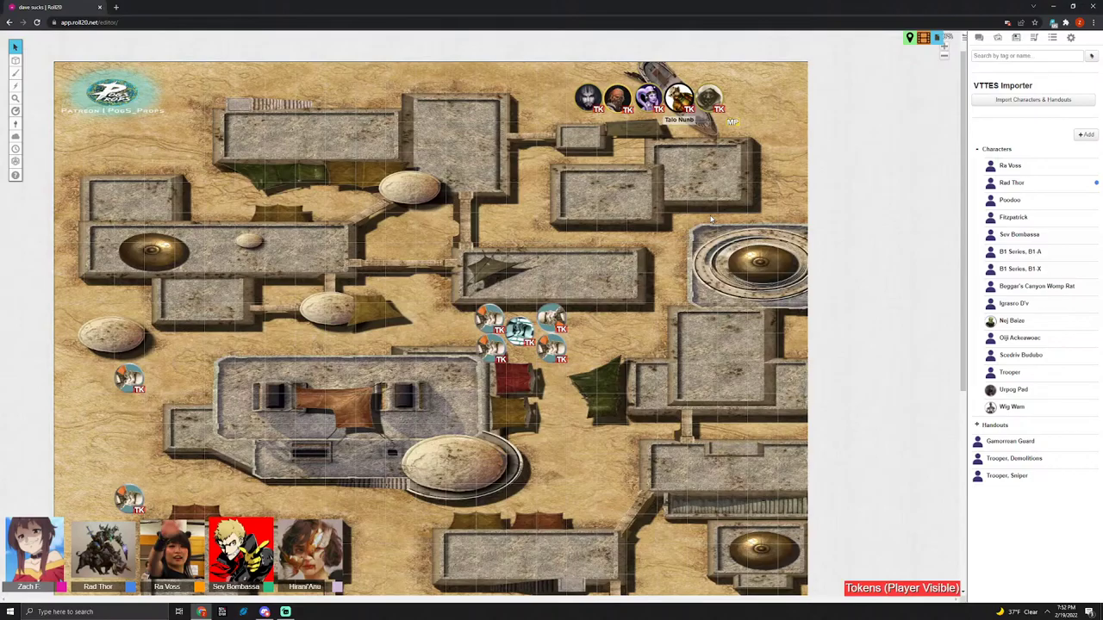
Switch to Discord, back to the Roll20 map, then to Discord again.
click(285, 612)
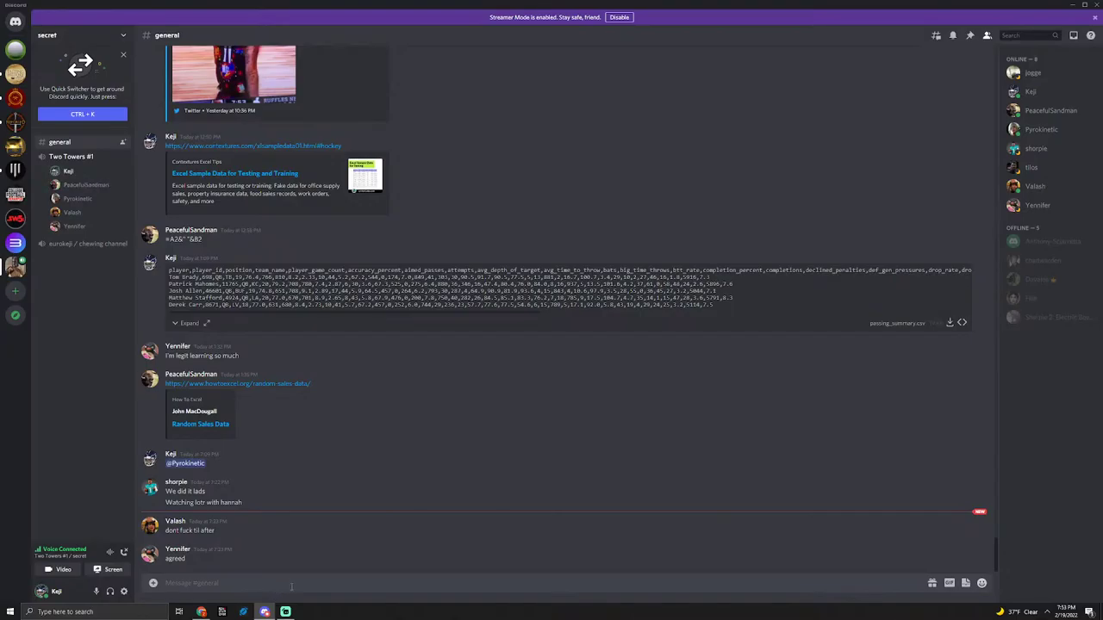
click(265, 611)
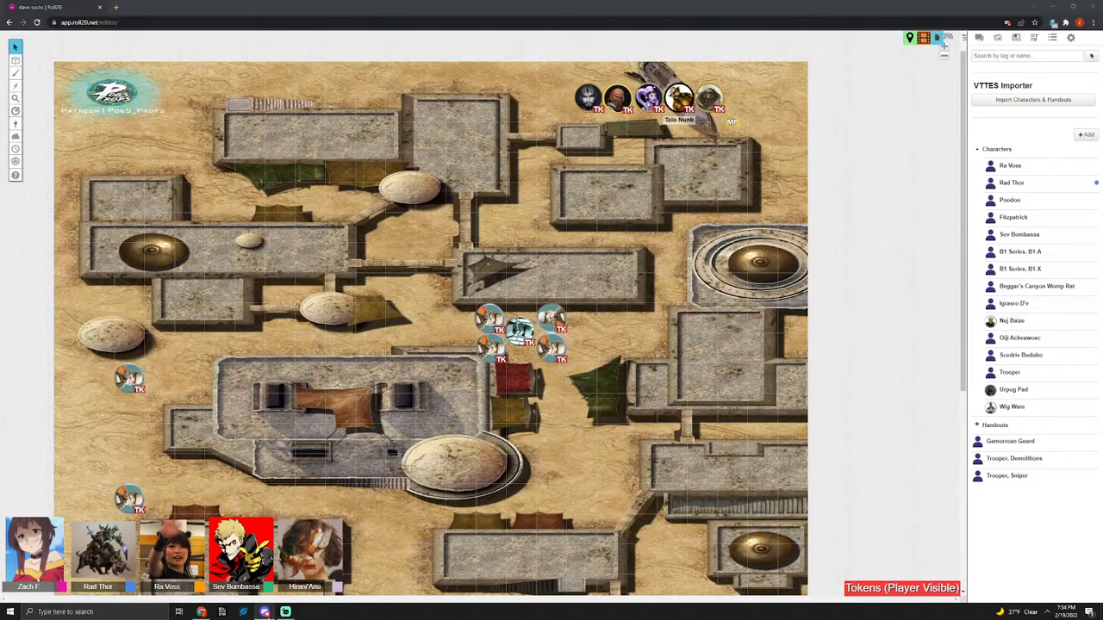
click(264, 612)
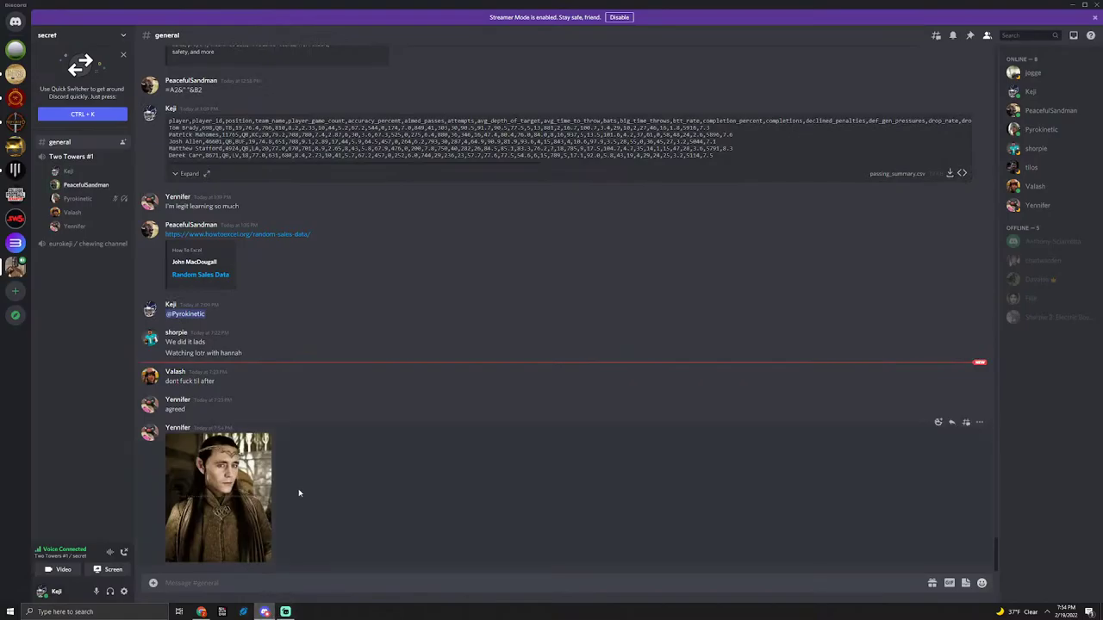
click(255, 500)
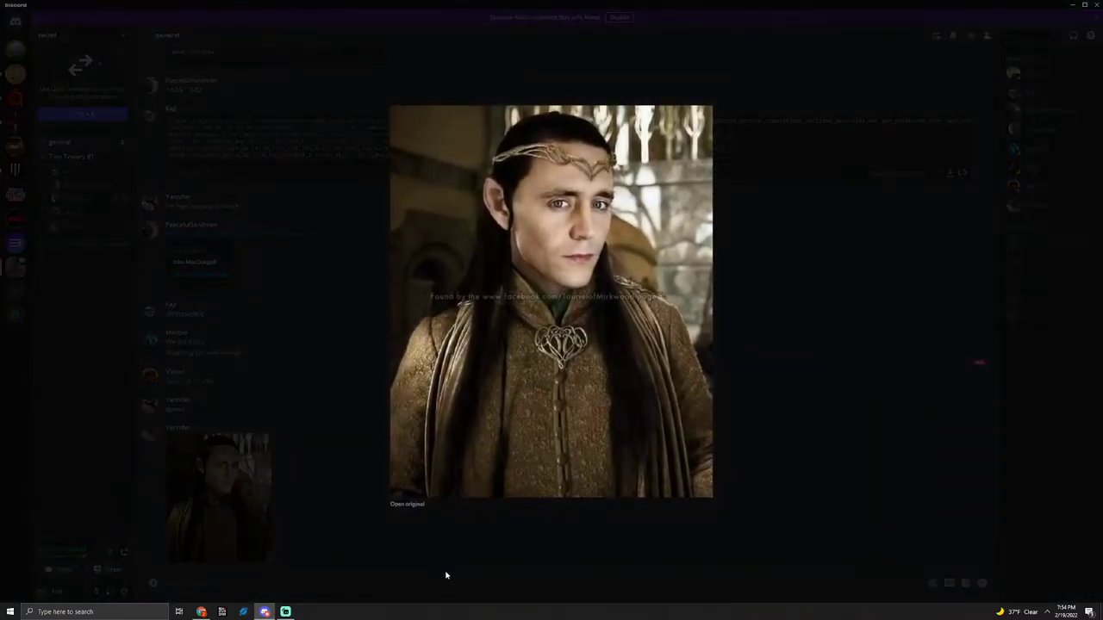
click(445, 575)
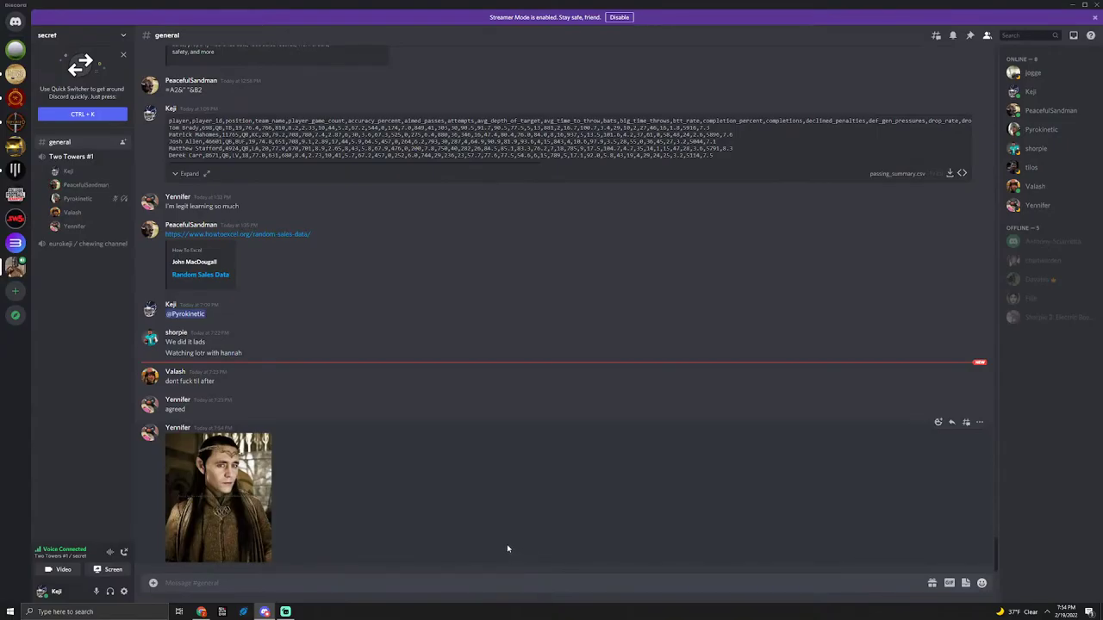
click(263, 523)
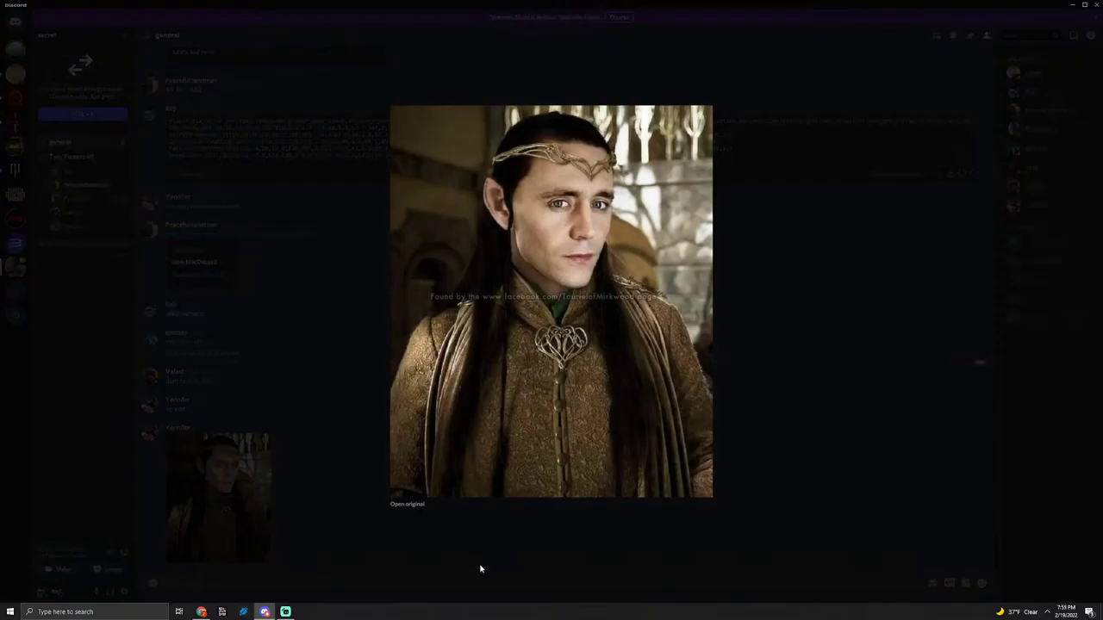
click(482, 568)
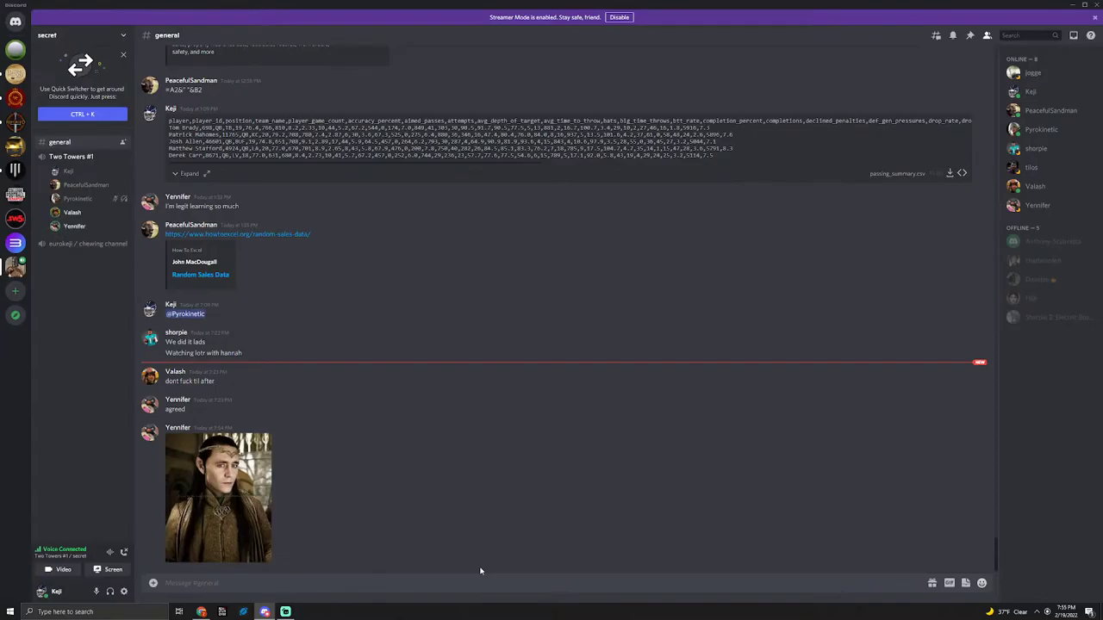
Back in Roll20, drop a character token on the map and delete it, then briefly visit Discord.
click(201, 612)
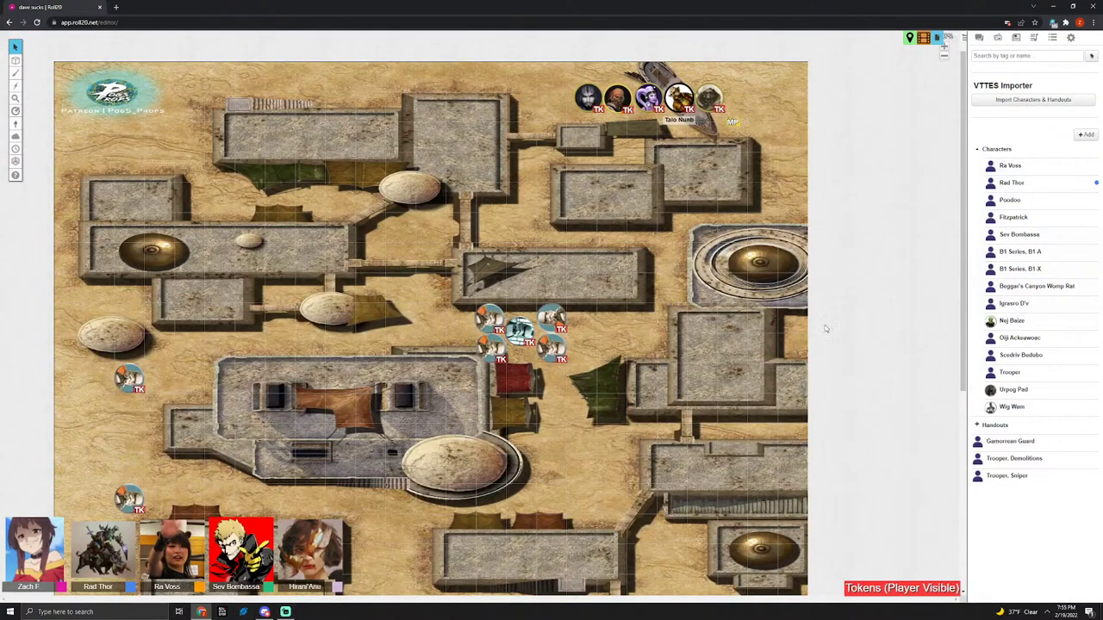
drag(1012, 200, 603, 297)
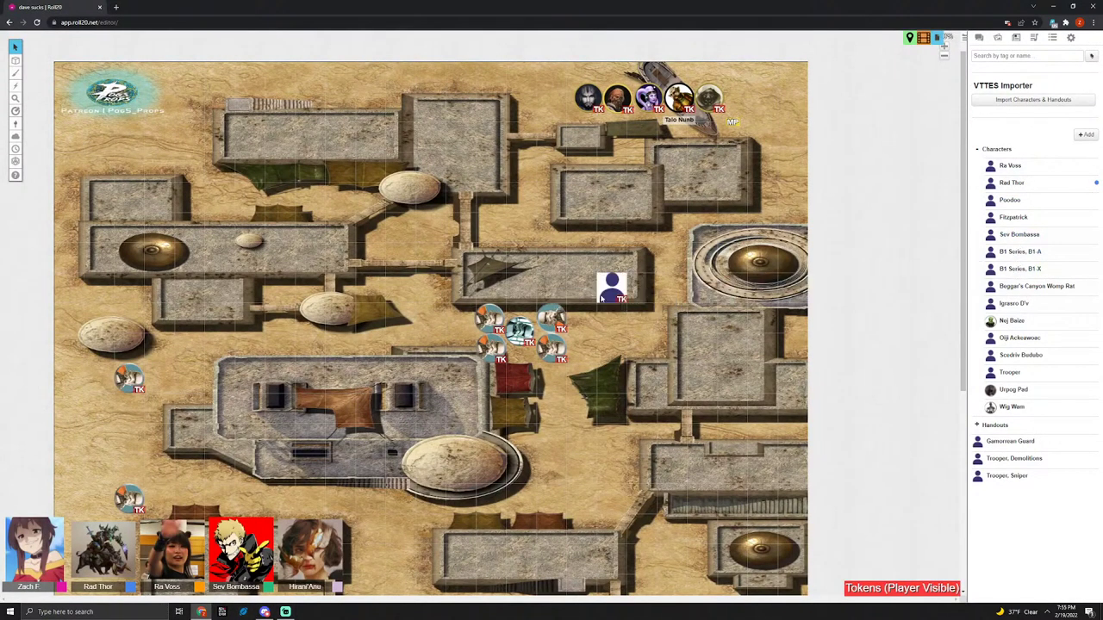
click(612, 286)
key(Delete)
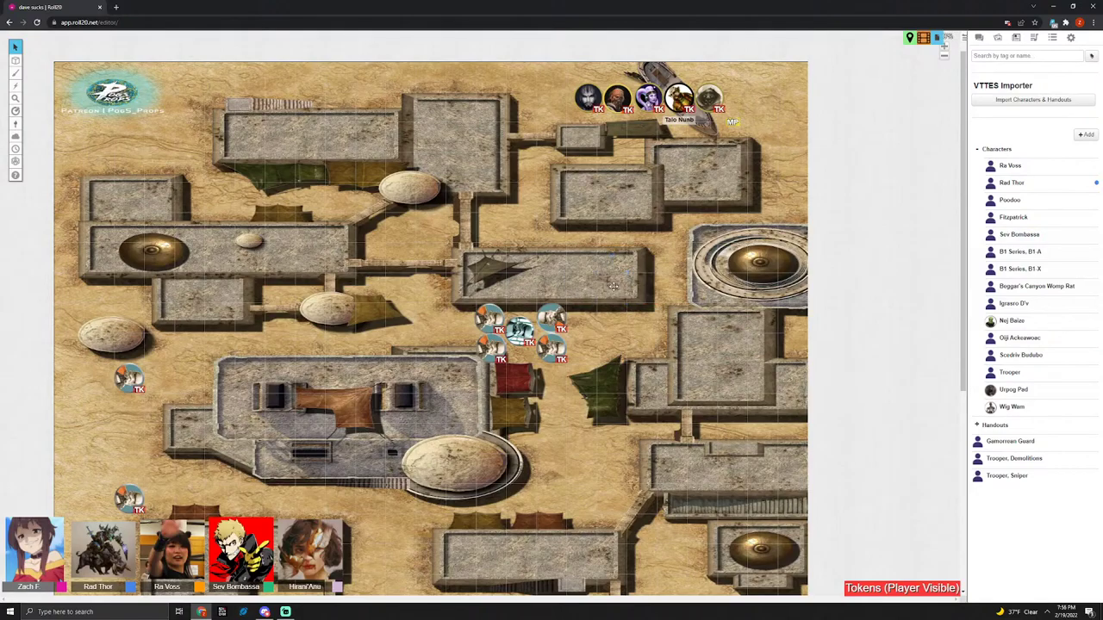
mouse_move(1013, 303)
click(266, 611)
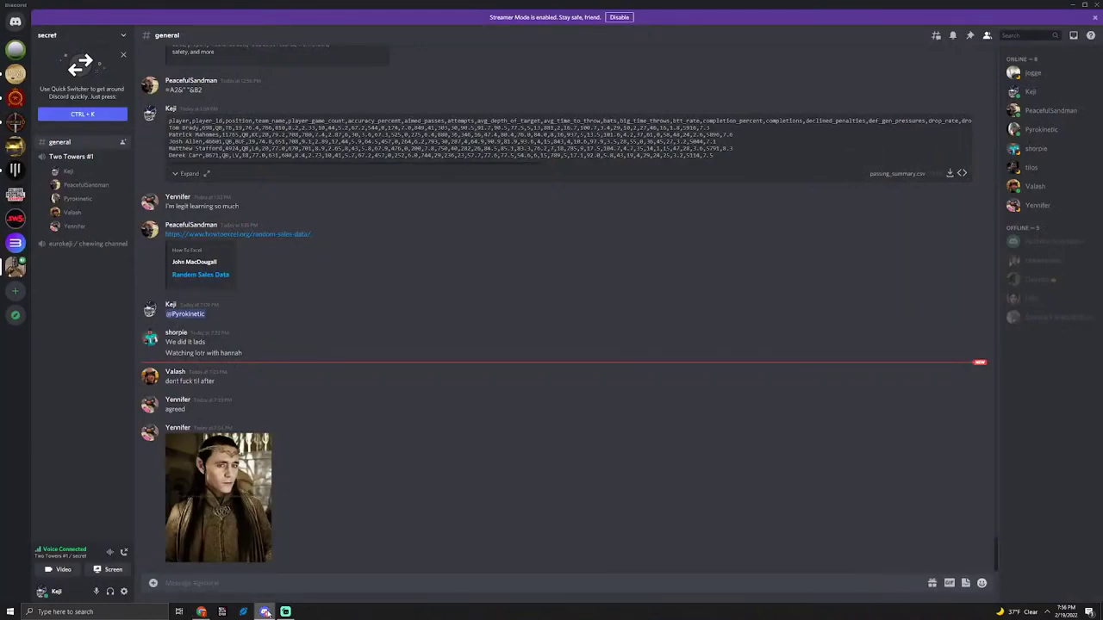
click(266, 611)
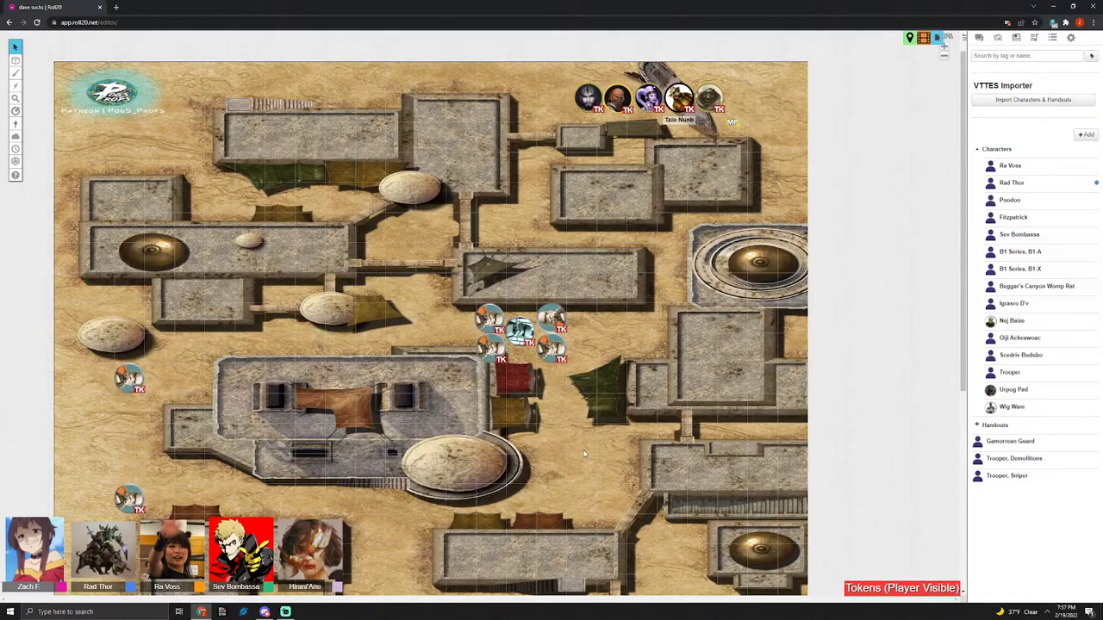
scroll(584, 454, up, 1)
scroll(584, 414, down, 3)
scroll(580, 353, up, 3)
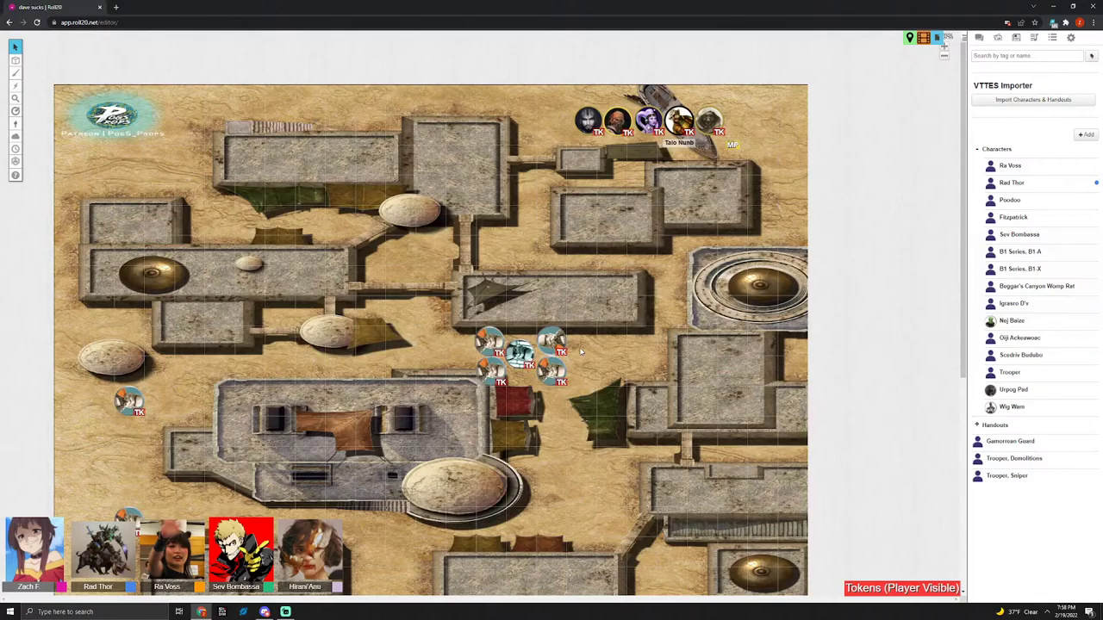
scroll(581, 351, down, 10)
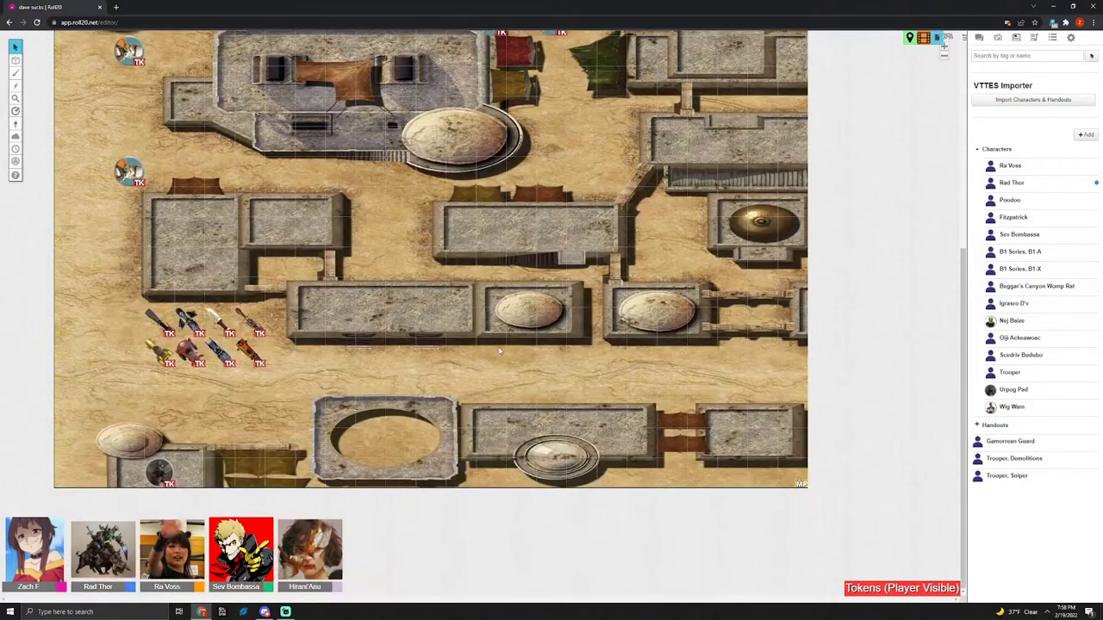
scroll(500, 357, up, 5)
scroll(432, 424, down, 4)
scroll(432, 424, up, 1)
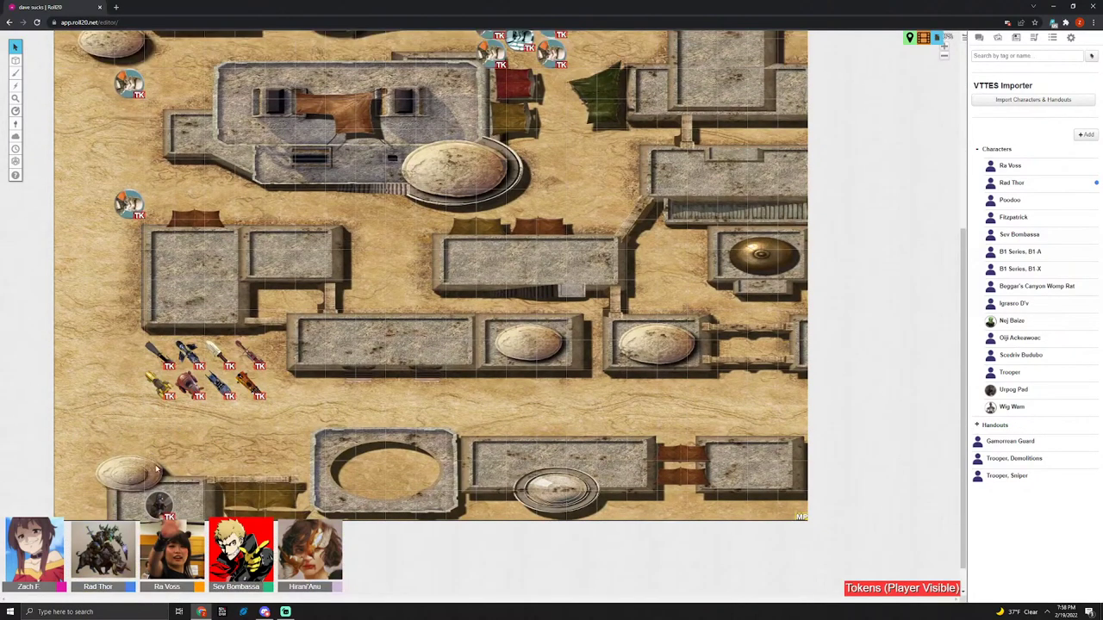
mouse_move(177, 494)
mouse_down()
mouse_move(627, 330)
mouse_move(761, 160)
mouse_up()
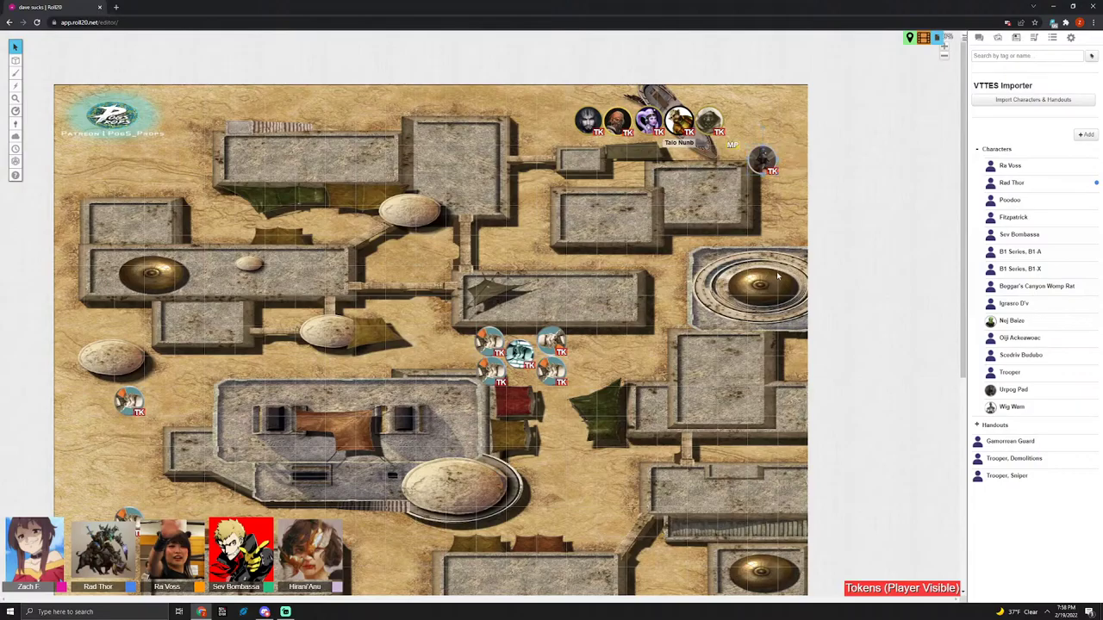